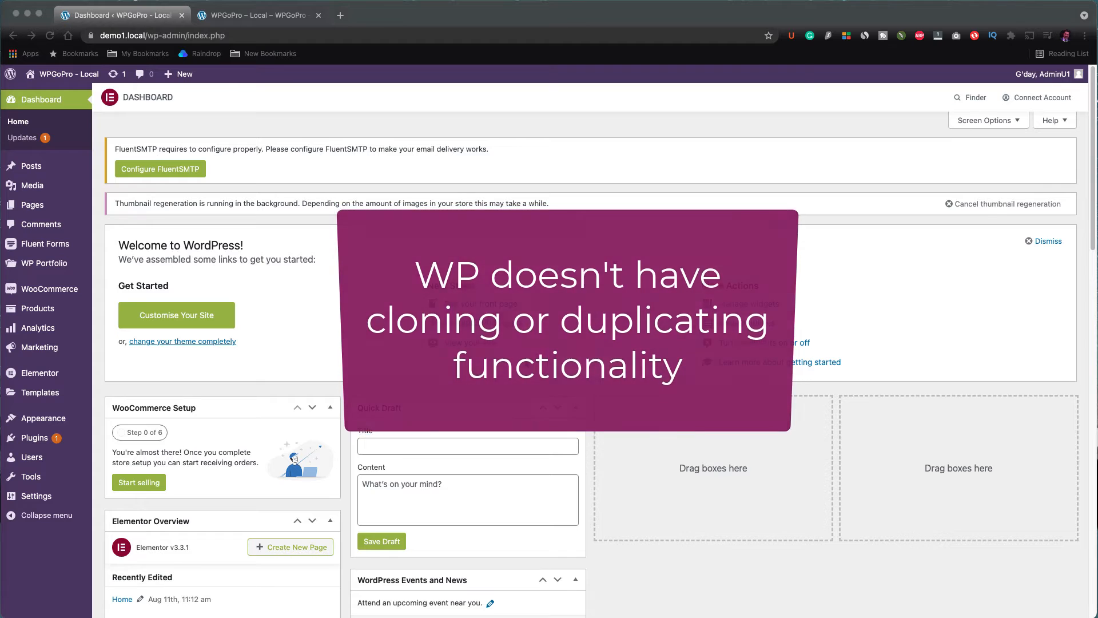
Step: Open the Pages list from the dashboard
scroll(595, 343, "down", 1)
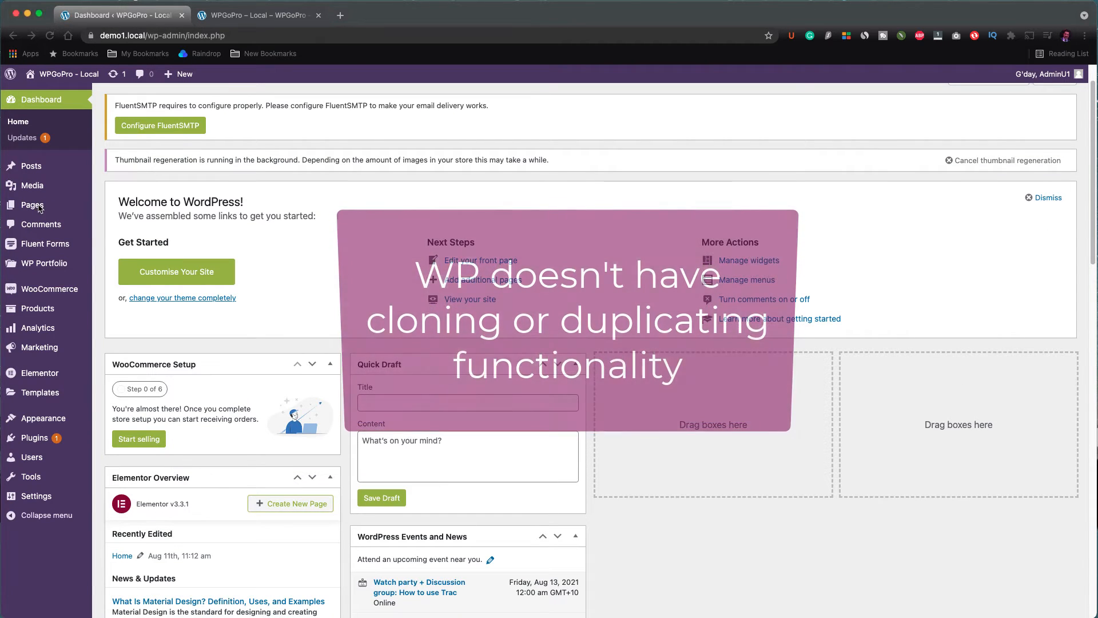
mouse_move(39, 209)
left_click(110, 207)
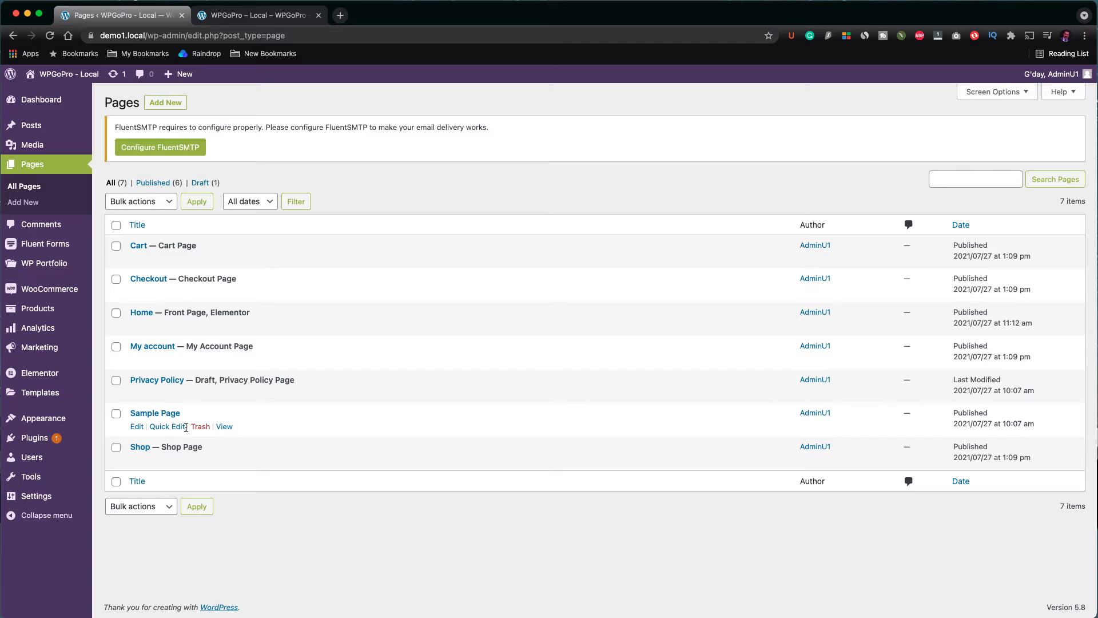
Step: Open the Sample Page editor in a new browser tab and switch to it
right_click(137, 426)
left_click(169, 431)
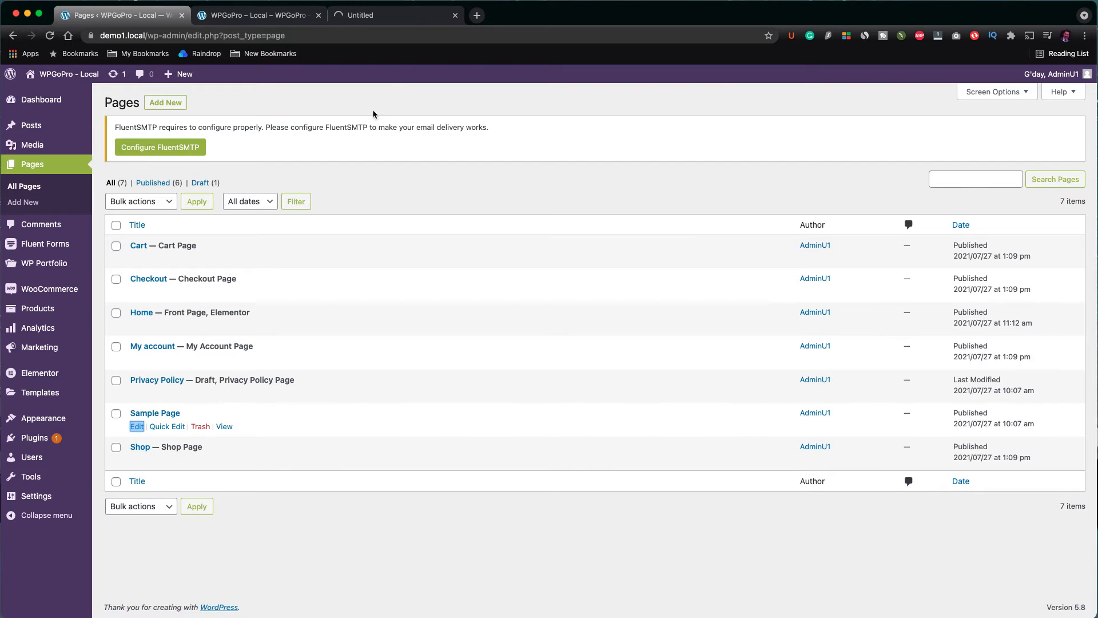
left_click(400, 17)
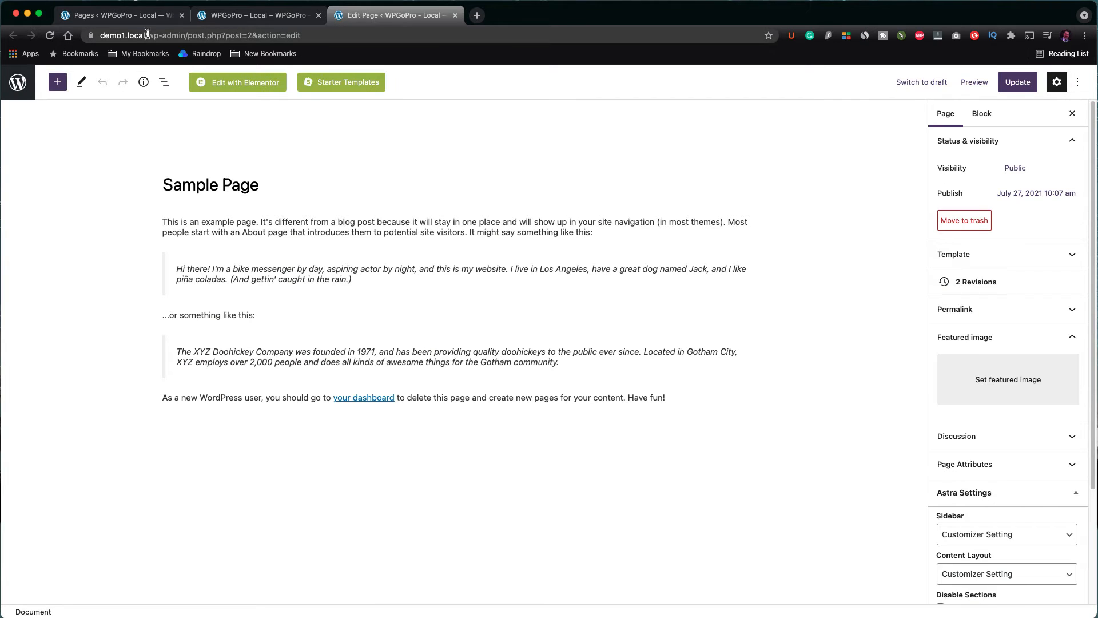
Step: Create a new page titled "Test page" and save it as a draft
left_click(126, 16)
left_click(166, 105)
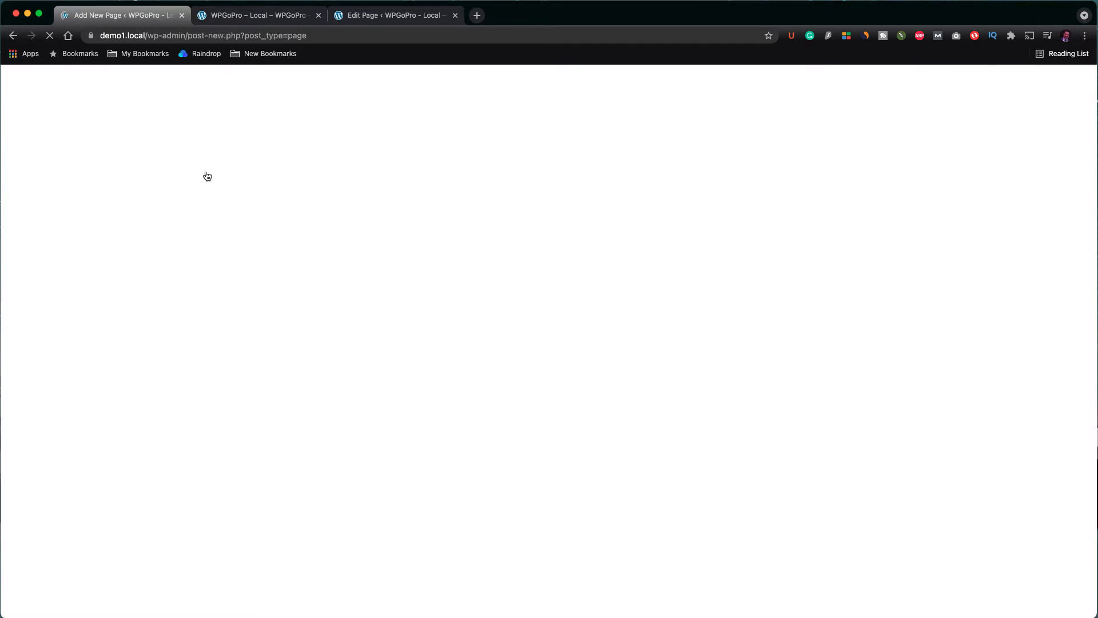
type("Test page")
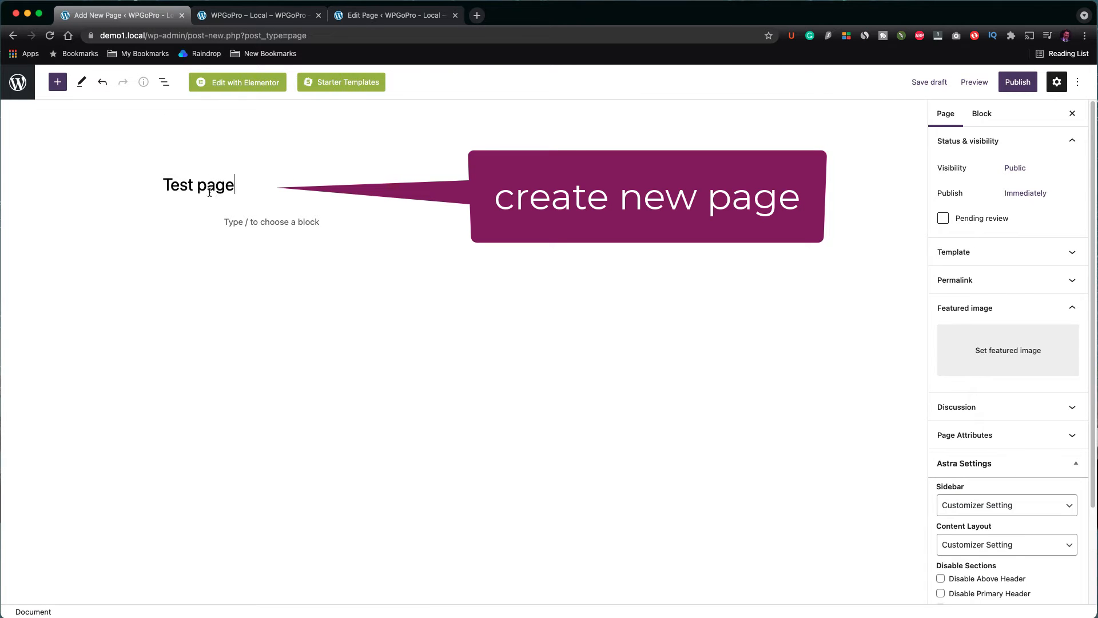
key("super+s")
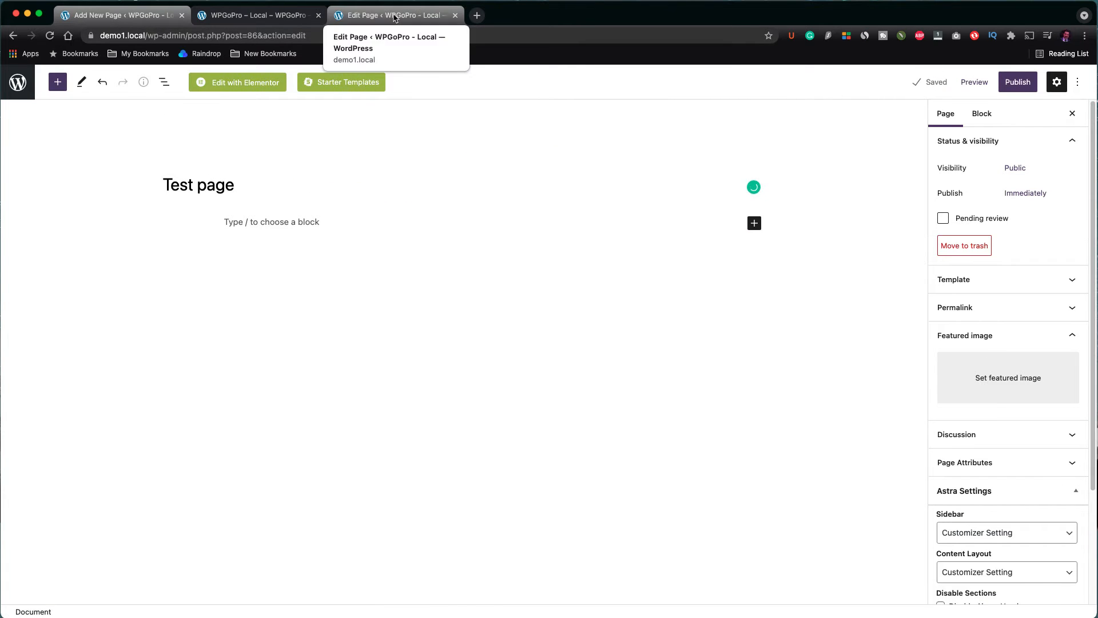
Step: Select and copy all the content blocks of the Sample Page
left_click(394, 15)
left_click(208, 246)
left_click(241, 255)
key("super+a")
key("super+a")
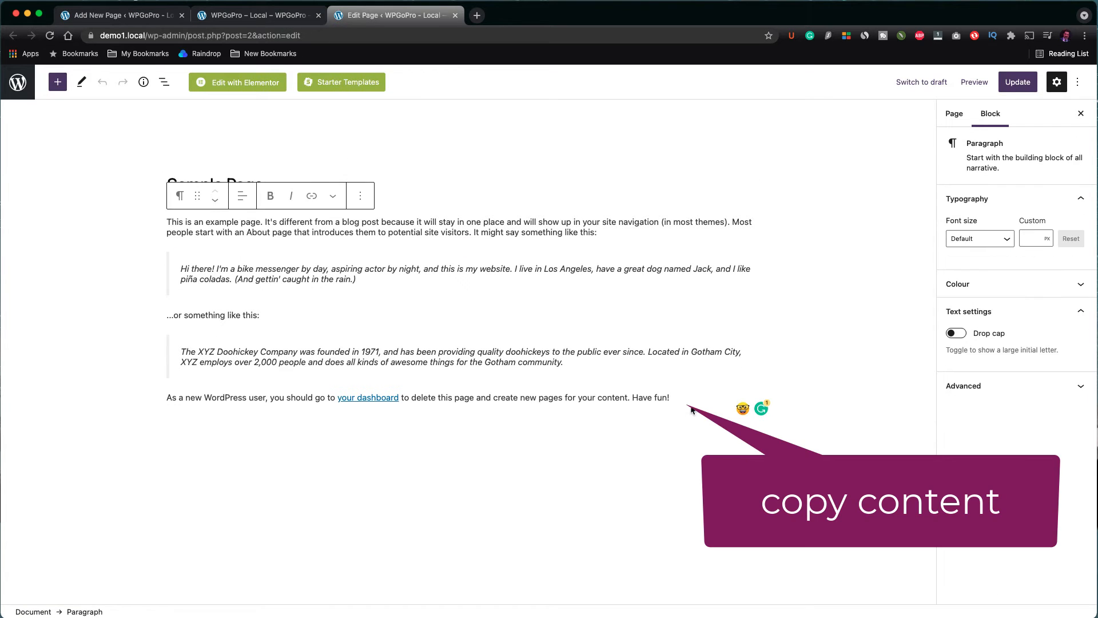
key("super+c")
Step: Paste the copied content into the Test page body and publish the page
key("super+1")
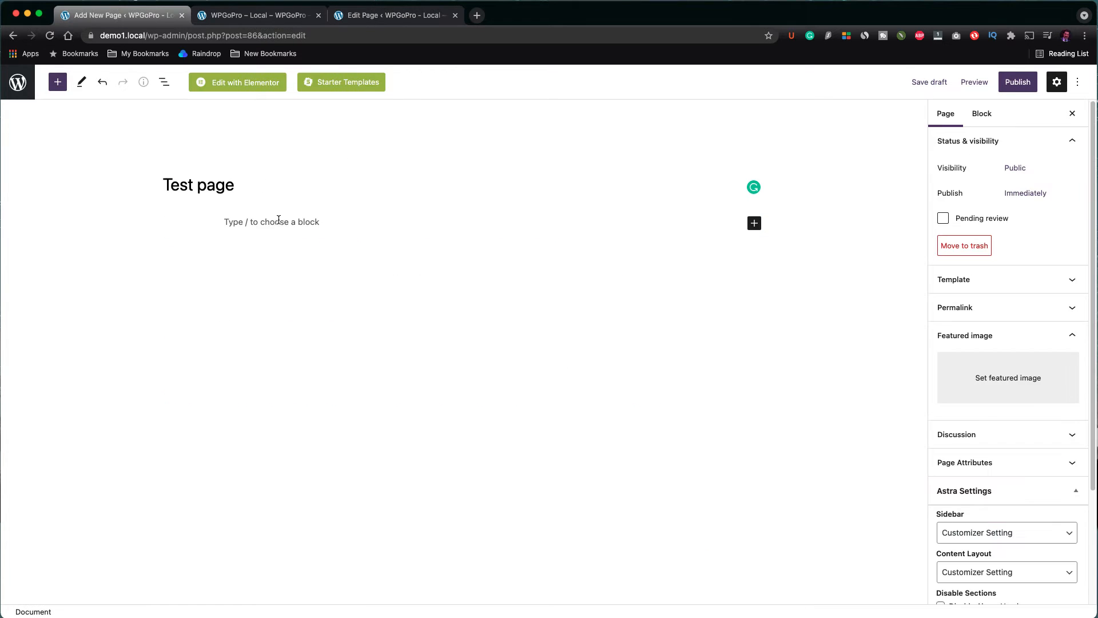
left_click(277, 221)
key("super+v")
left_click(1018, 82)
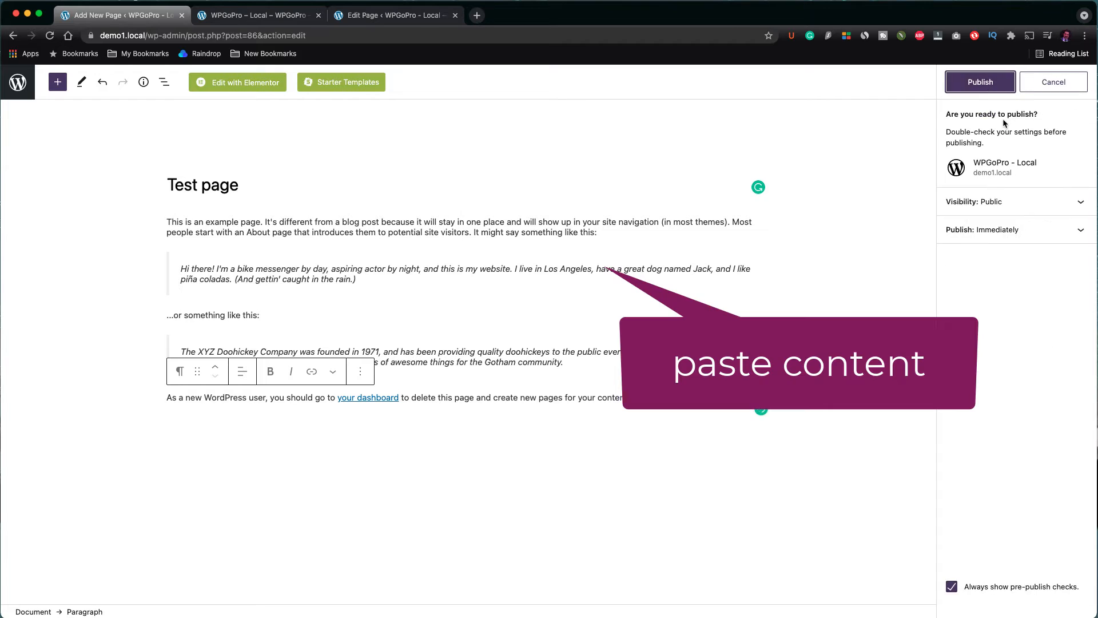
left_click(977, 81)
Step: Open the published Test page in a new browser tab
right_click(129, 595)
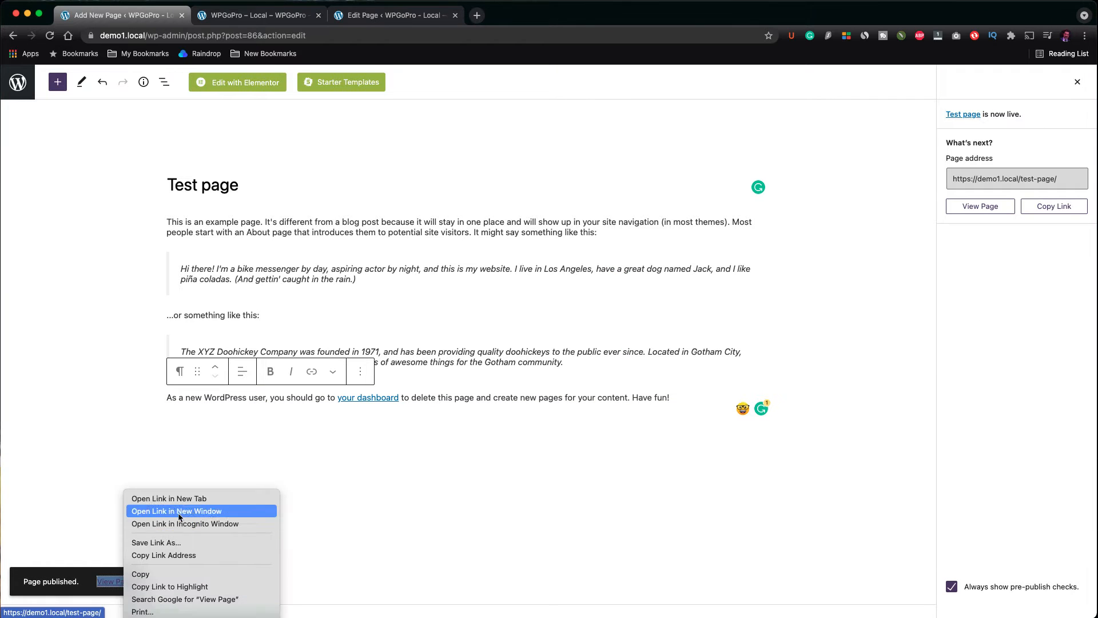
left_click(166, 496)
key("super+4")
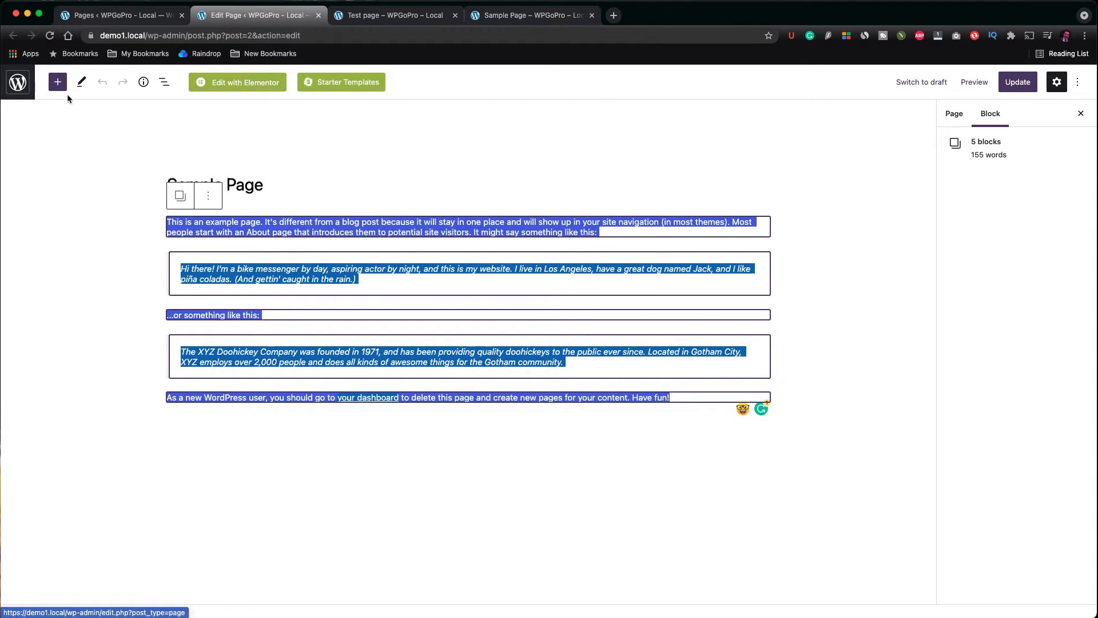
Step: Compare the page settings and Page Attributes of the Test page with those of the original Sample Page
left_click(959, 118)
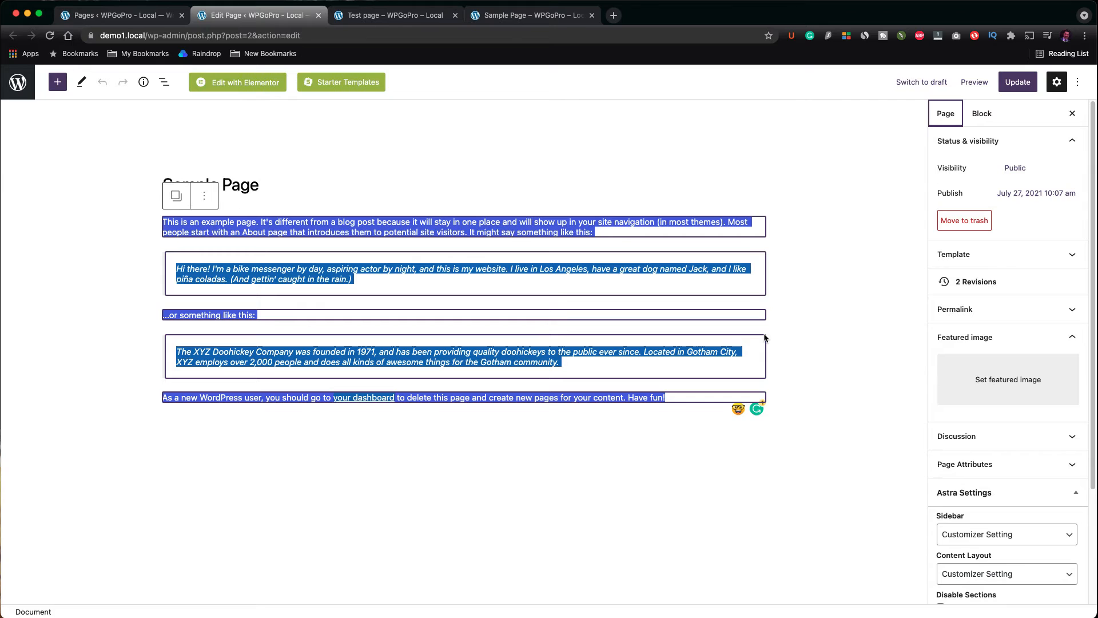
left_click(423, 15)
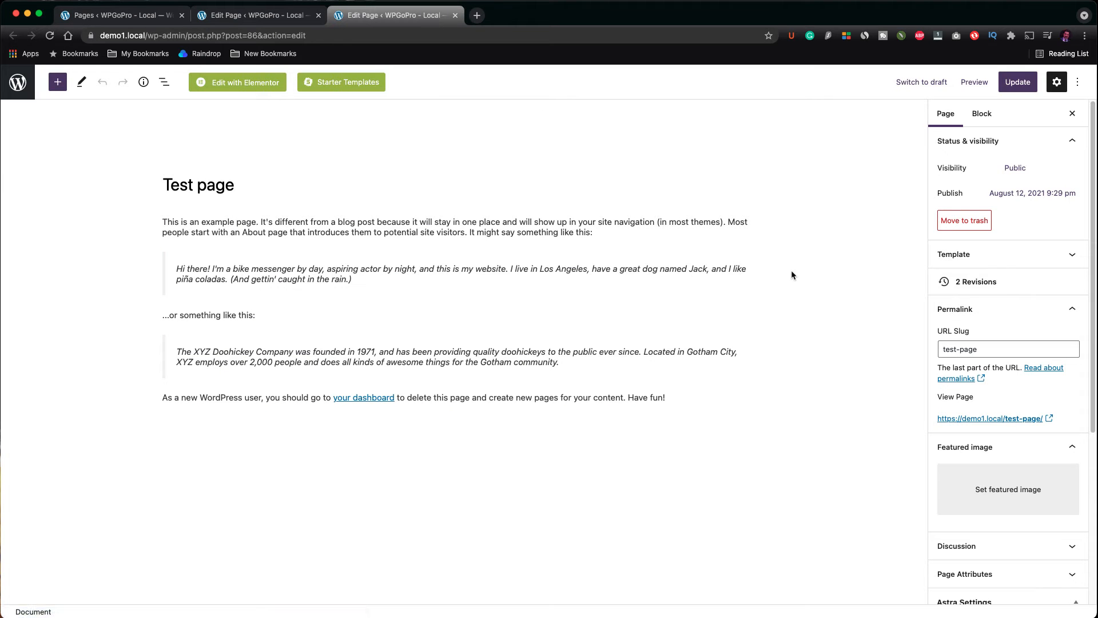
scroll(993, 293, "down", 1)
scroll(993, 293, "down", 2)
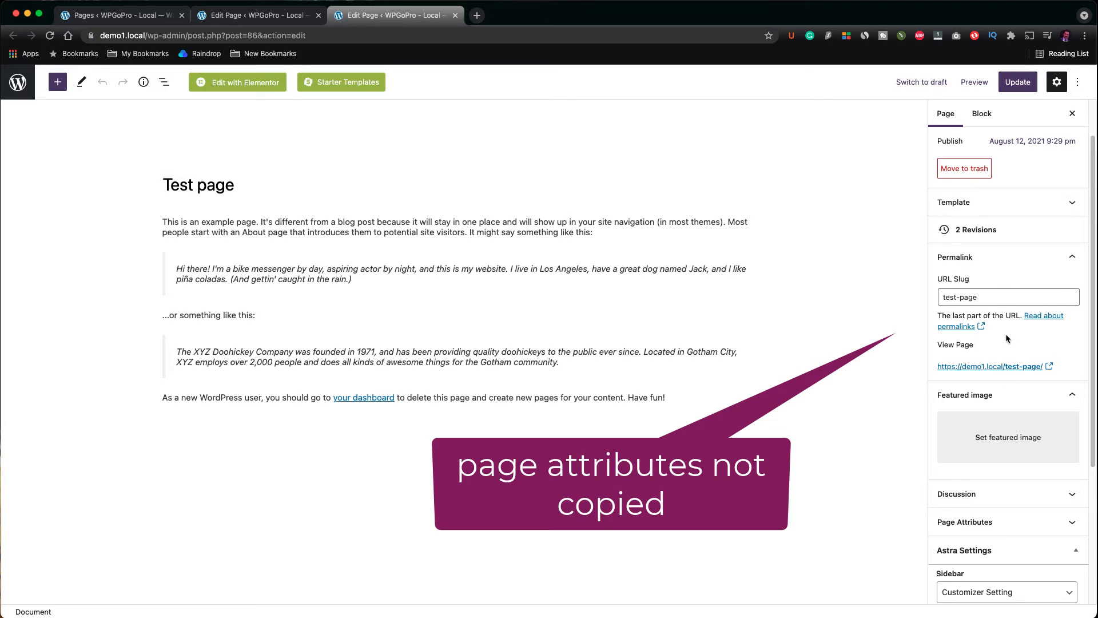
scroll(1006, 327, "down", 3)
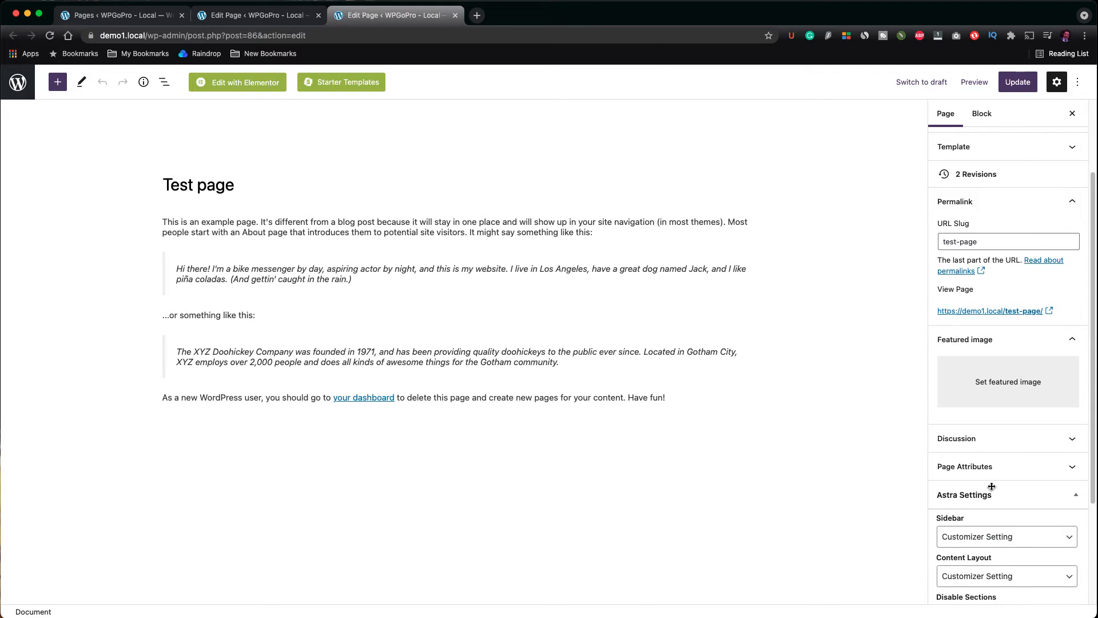
left_click(985, 468)
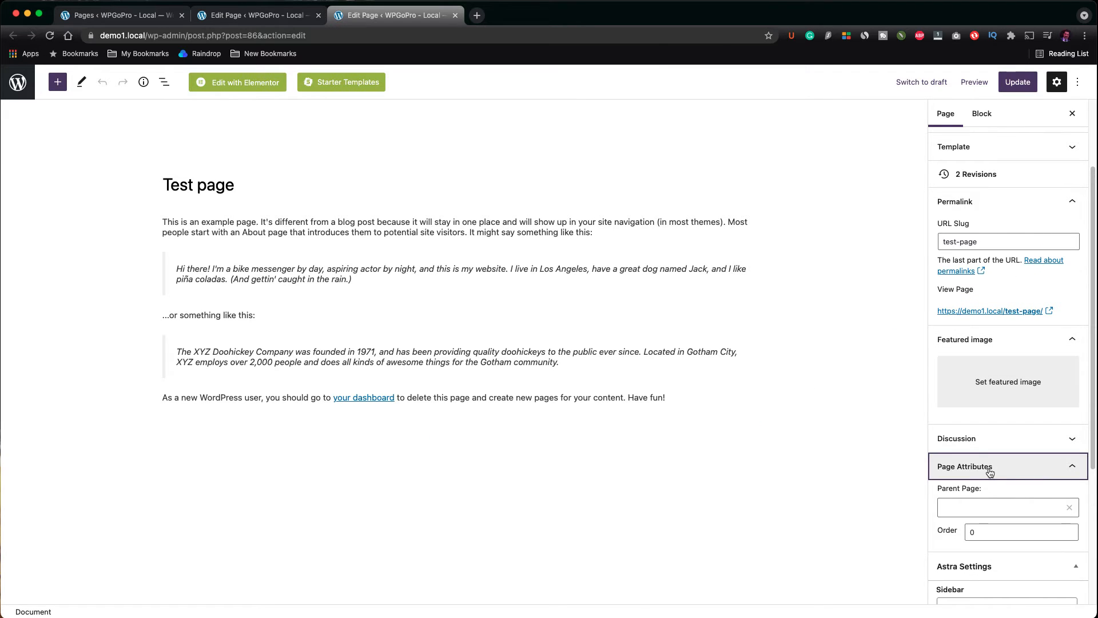
left_click(298, 25)
scroll(985, 476, "down", 1)
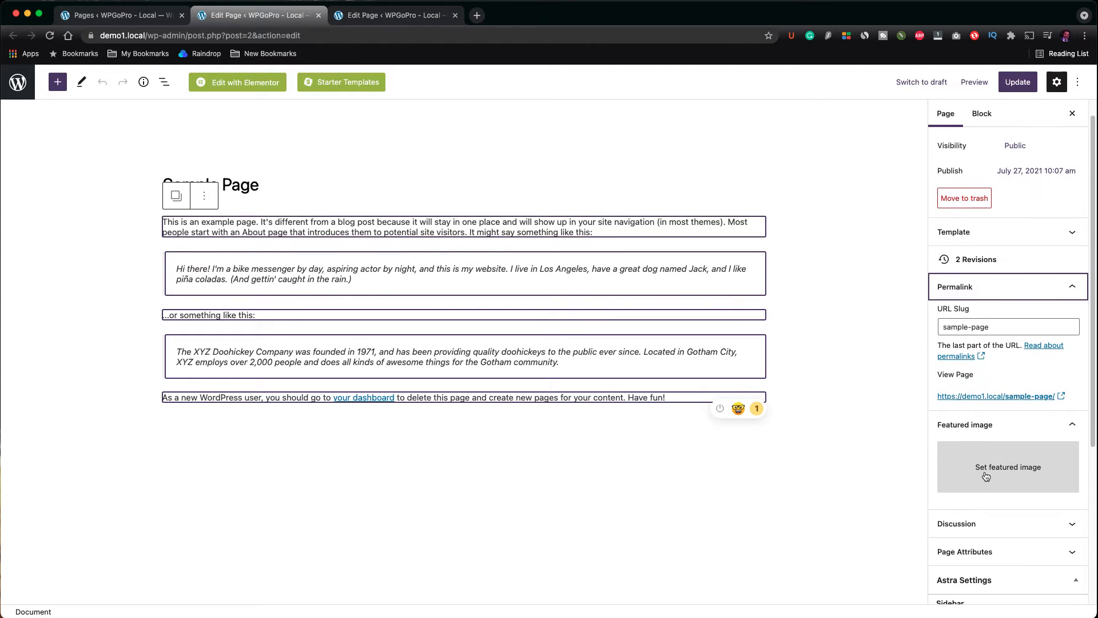
scroll(981, 434, "down", 1)
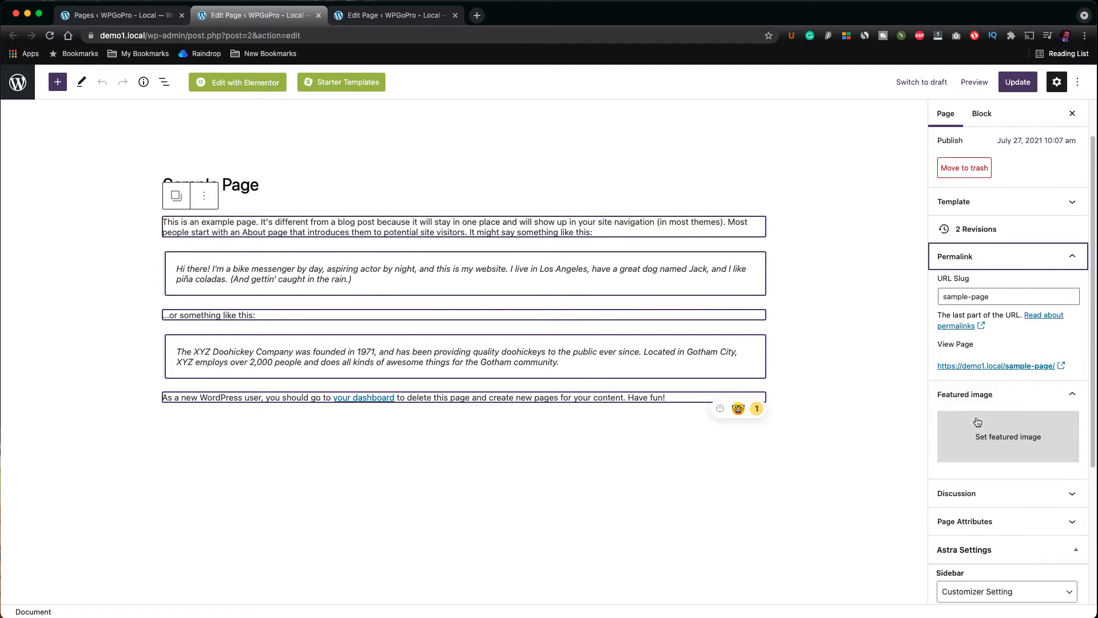
left_click(982, 533)
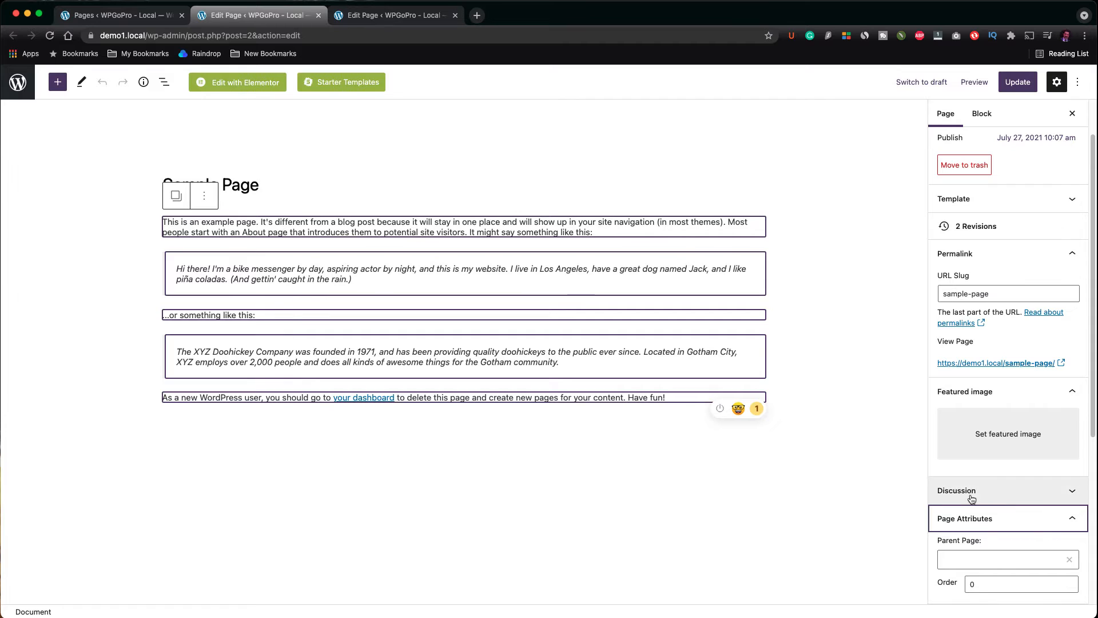
Step: Search the plugin directory for "duplicate post", then install and activate Yoast Duplicate Post
left_click(106, 18)
mouse_move(52, 438)
left_click(112, 441)
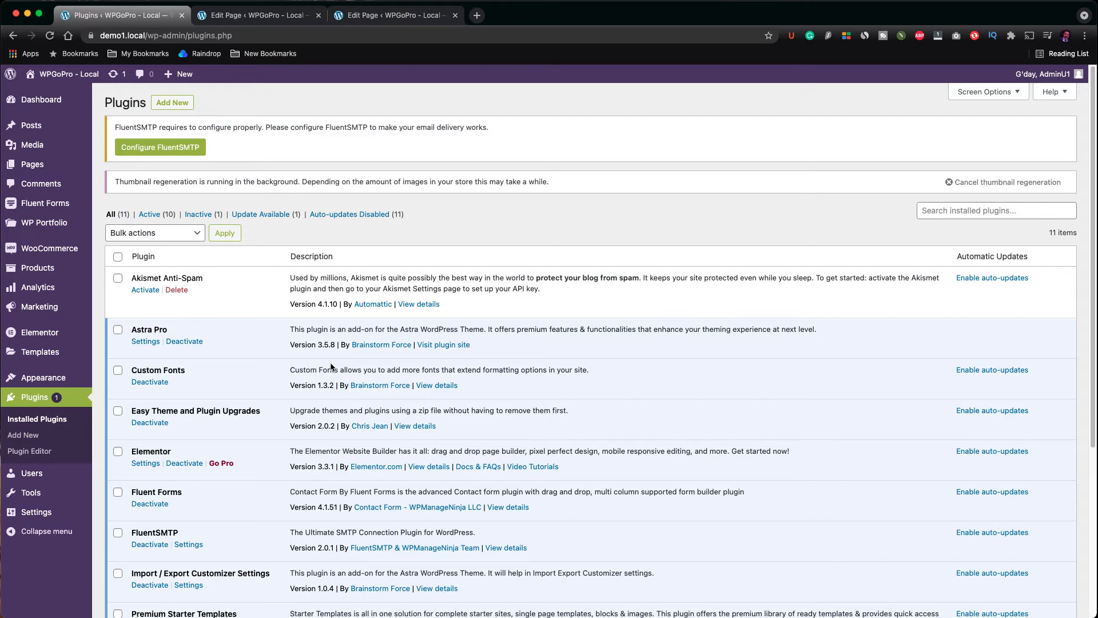
left_click(172, 103)
left_click(944, 186)
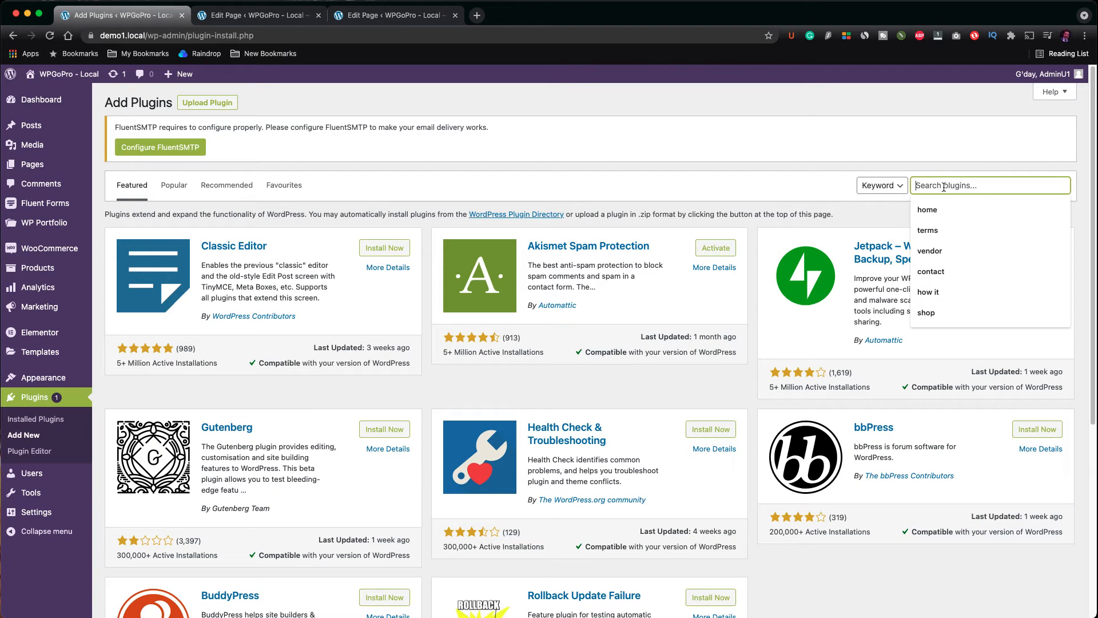
type("dupl")
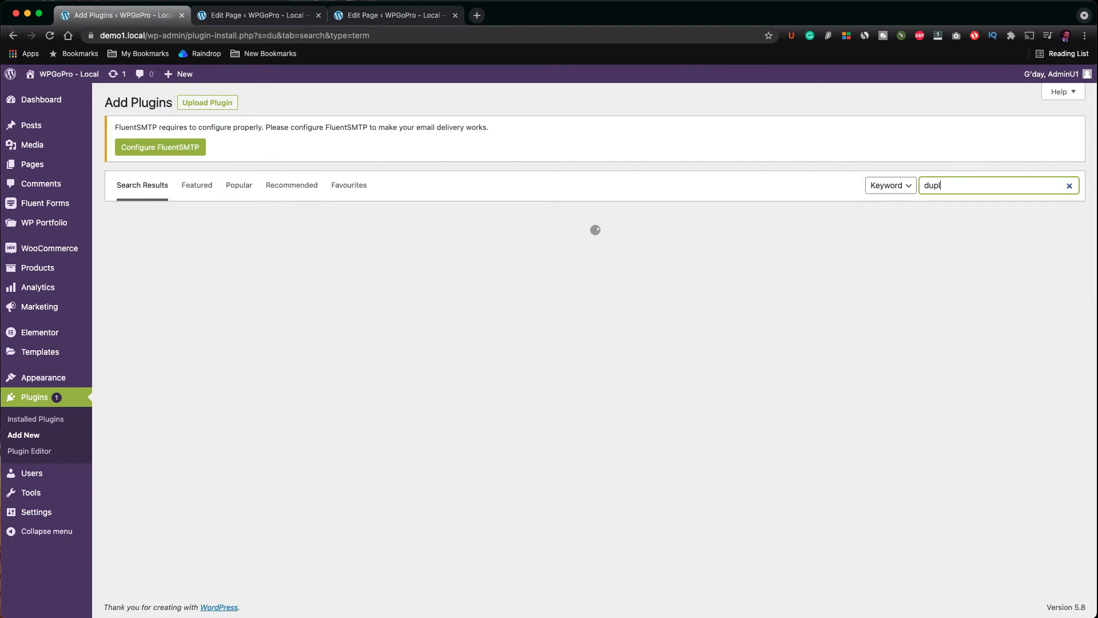
type("icate post")
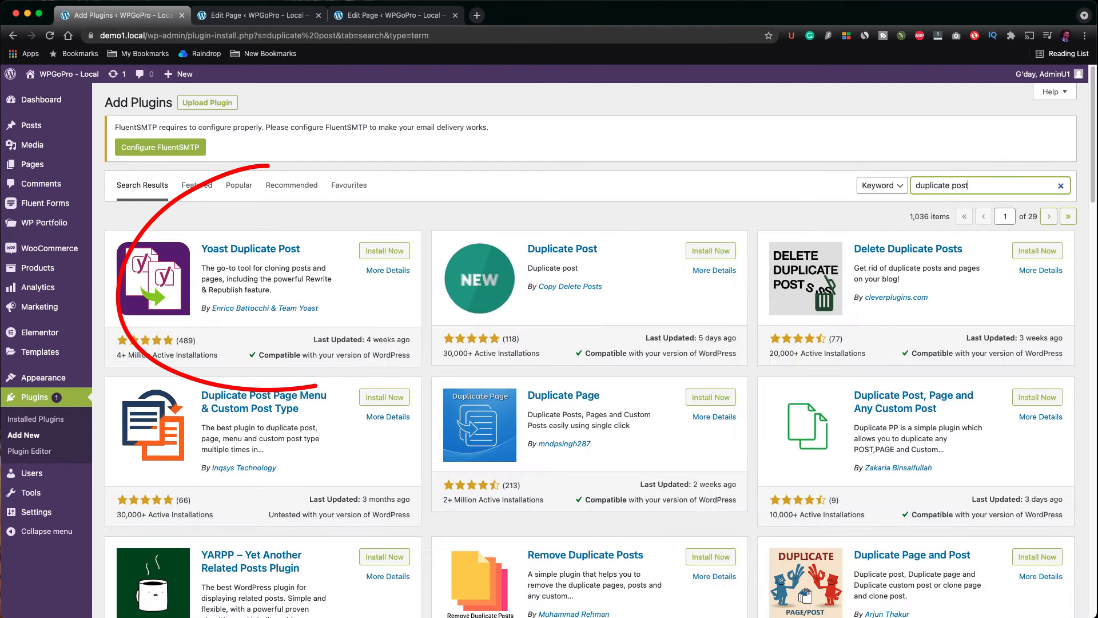
left_click(384, 252)
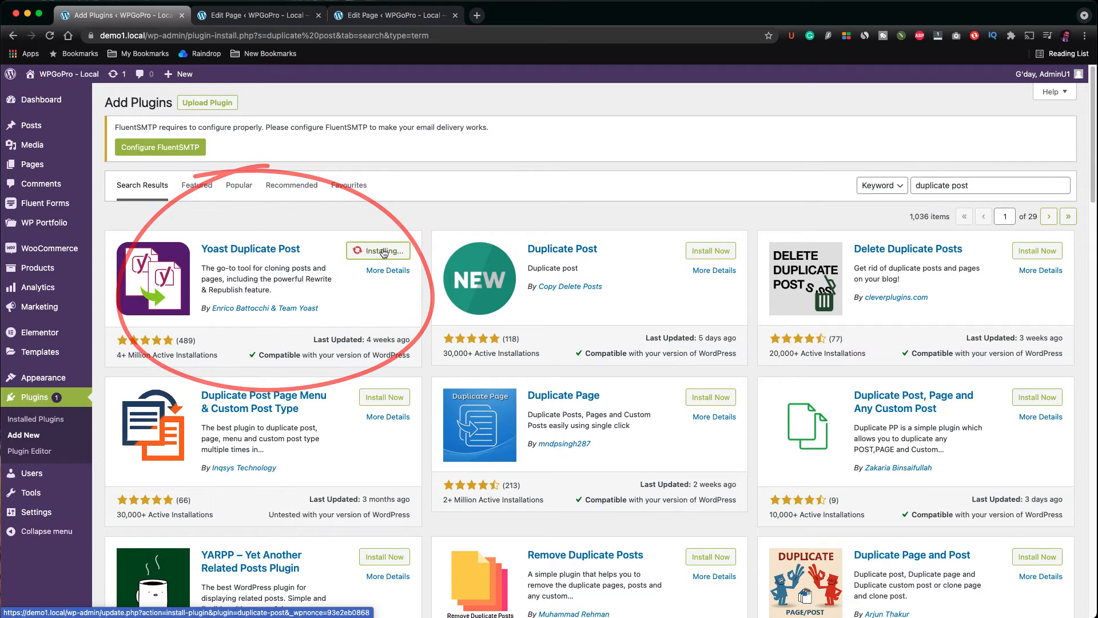
left_click(391, 252)
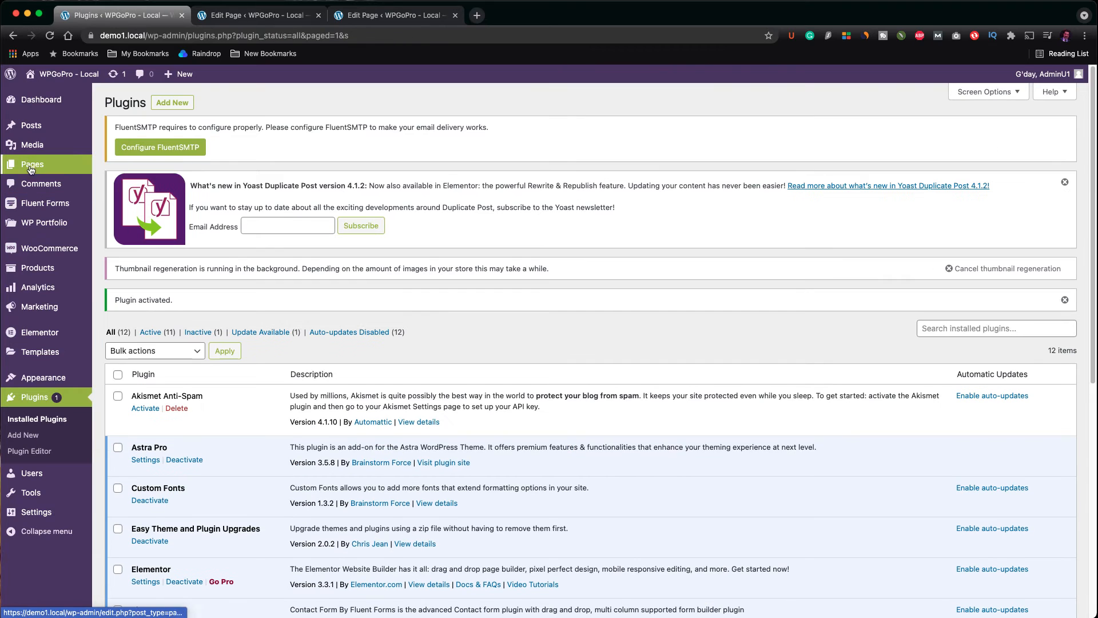
Step: Clone the Sample Page from the Pages list, then open a New Draft copy of it
left_click(123, 168)
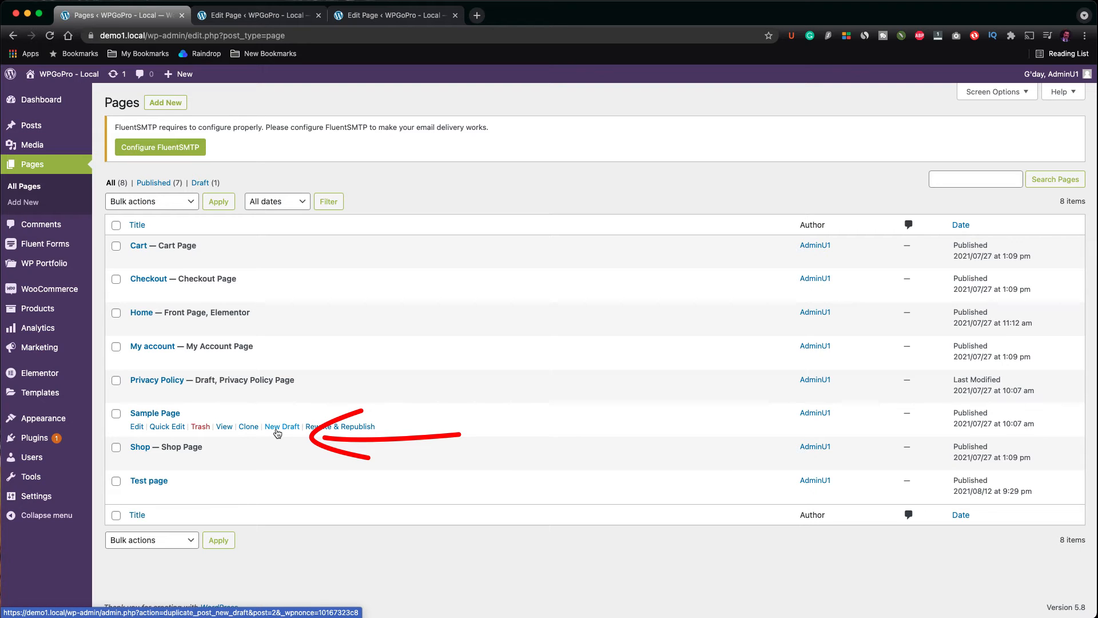
left_click(256, 429)
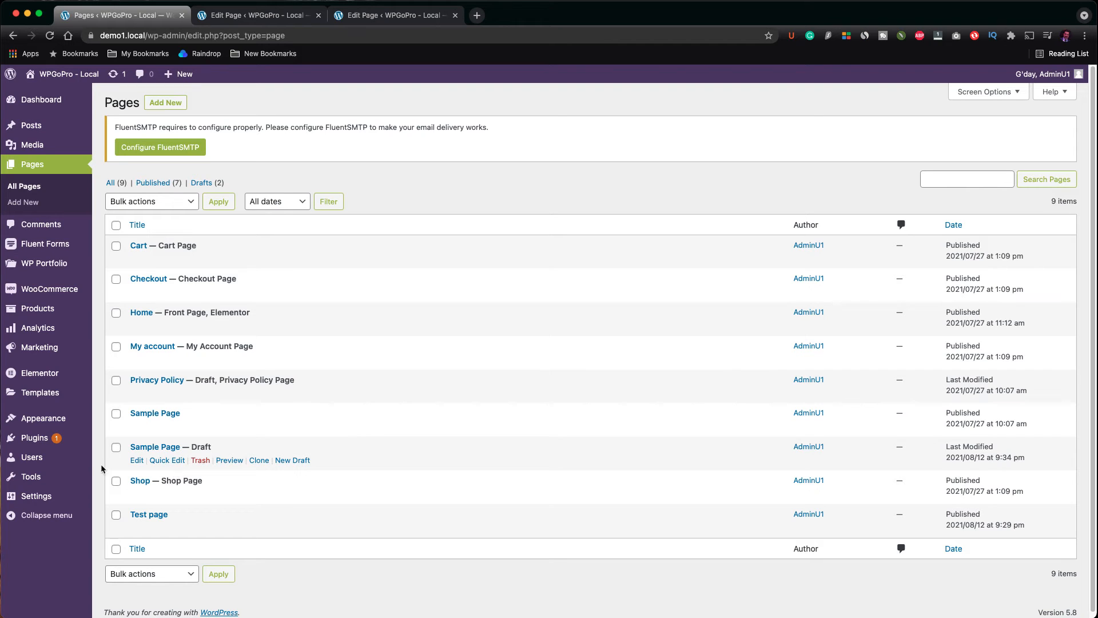
mouse_move(308, 430)
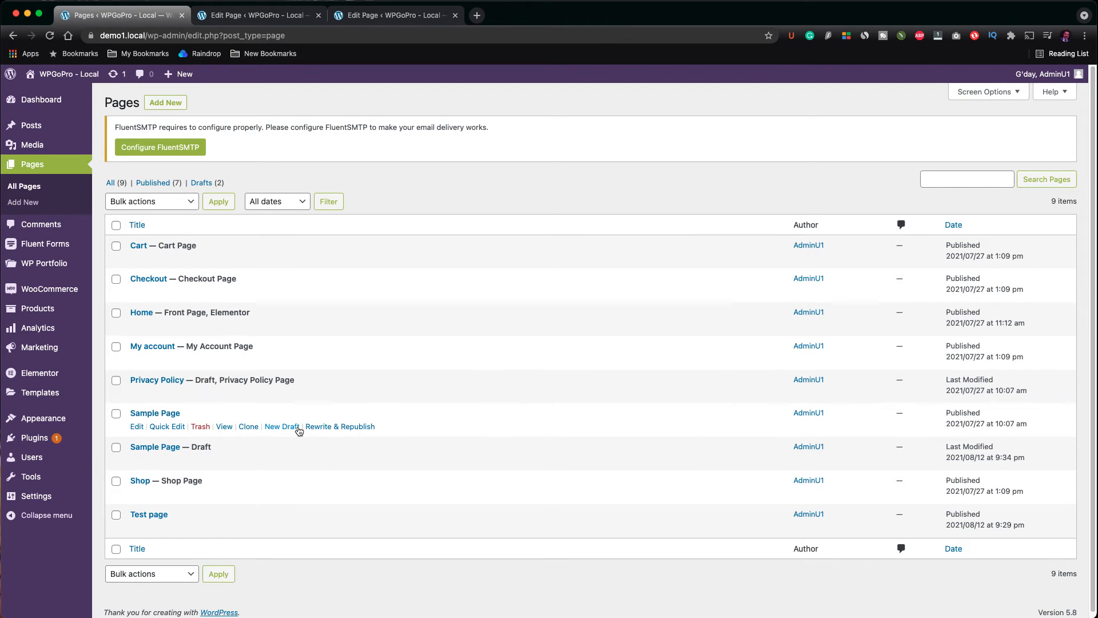
left_click(282, 427)
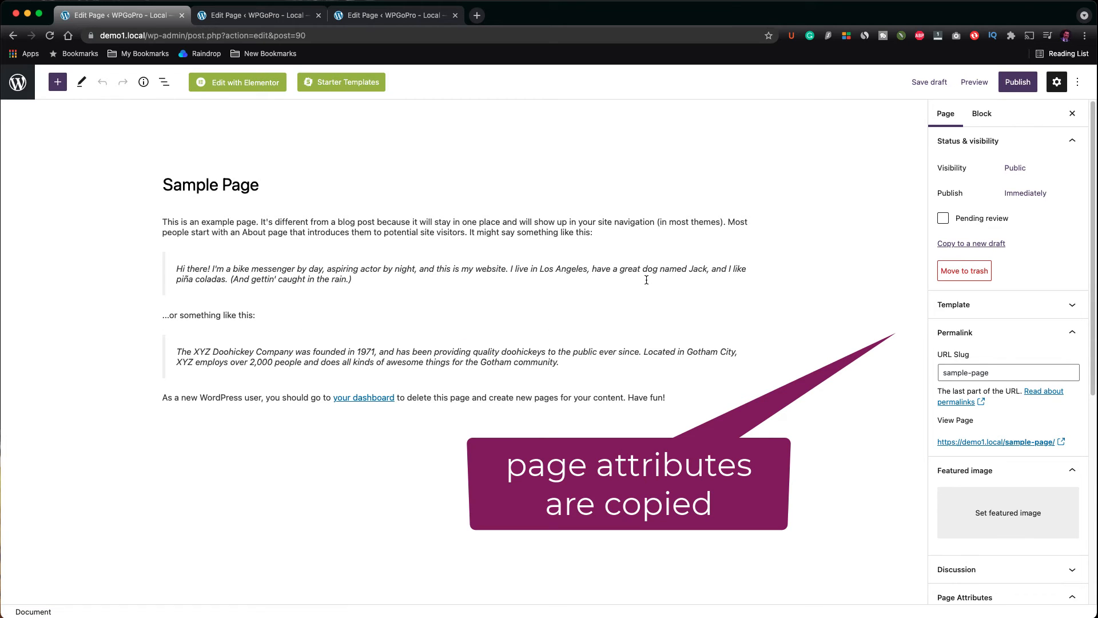
Step: Retitle the draft copy "Sample Page 2" and publish it
left_click(258, 185)
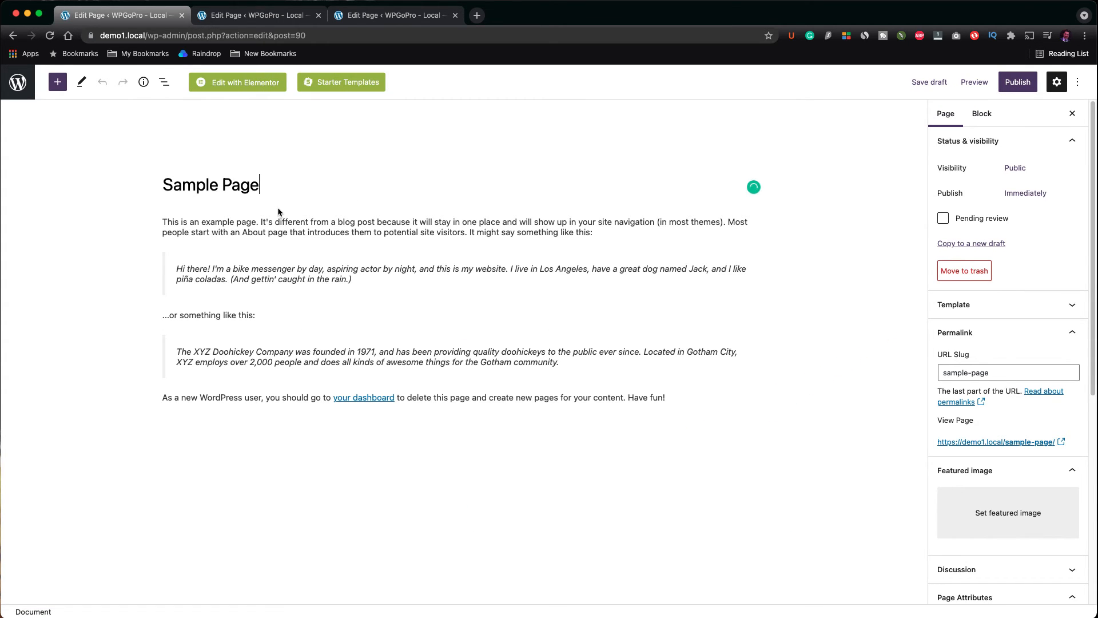
type("2")
left_click(1011, 86)
left_click(1010, 86)
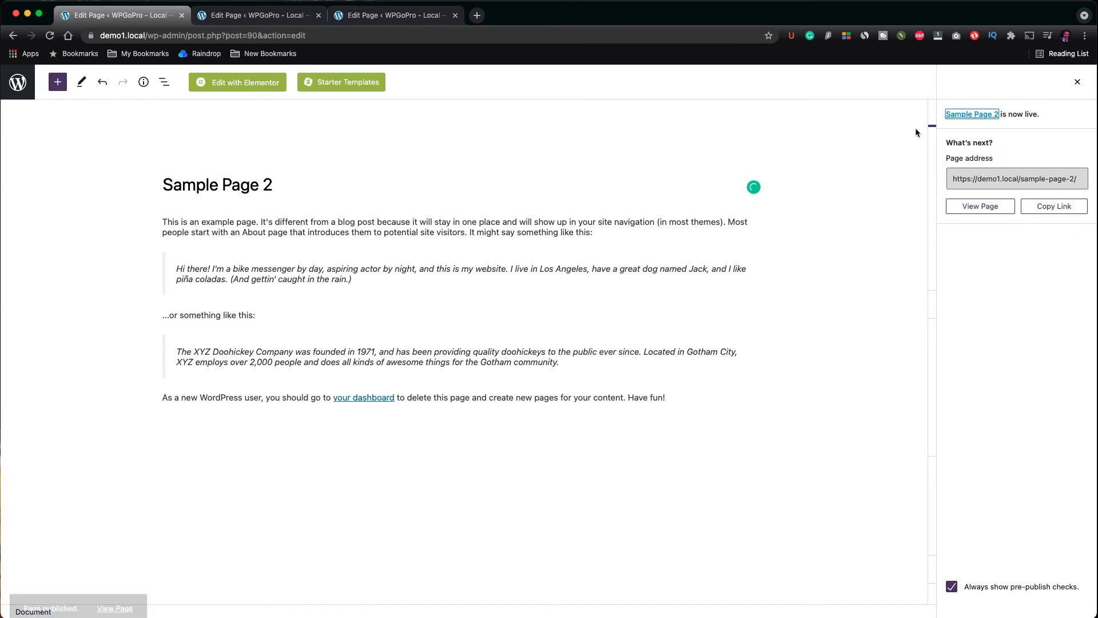
Step: Open the Duplicate Post settings and review which post/page elements are copied and which taxonomies are excluded
left_click(24, 94)
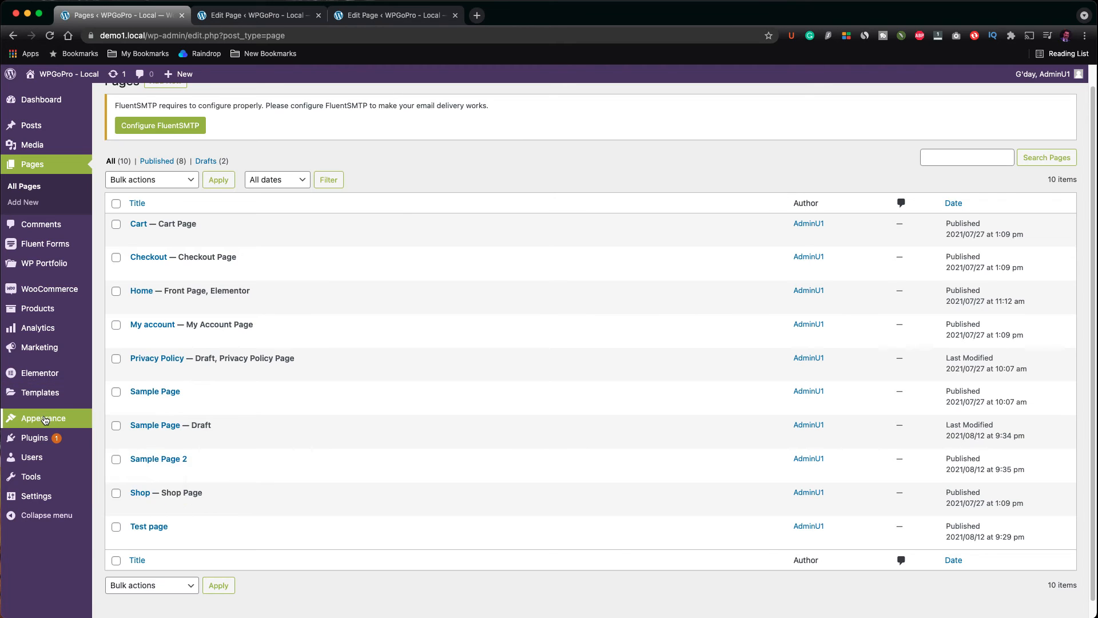
mouse_move(47, 430)
mouse_move(54, 471)
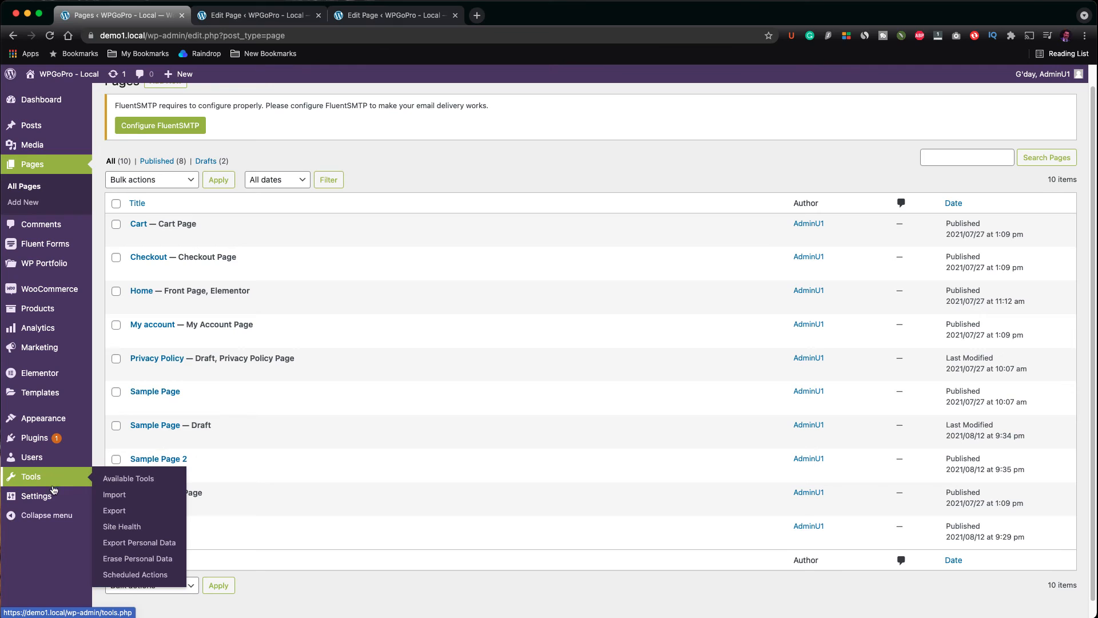
mouse_move(55, 495)
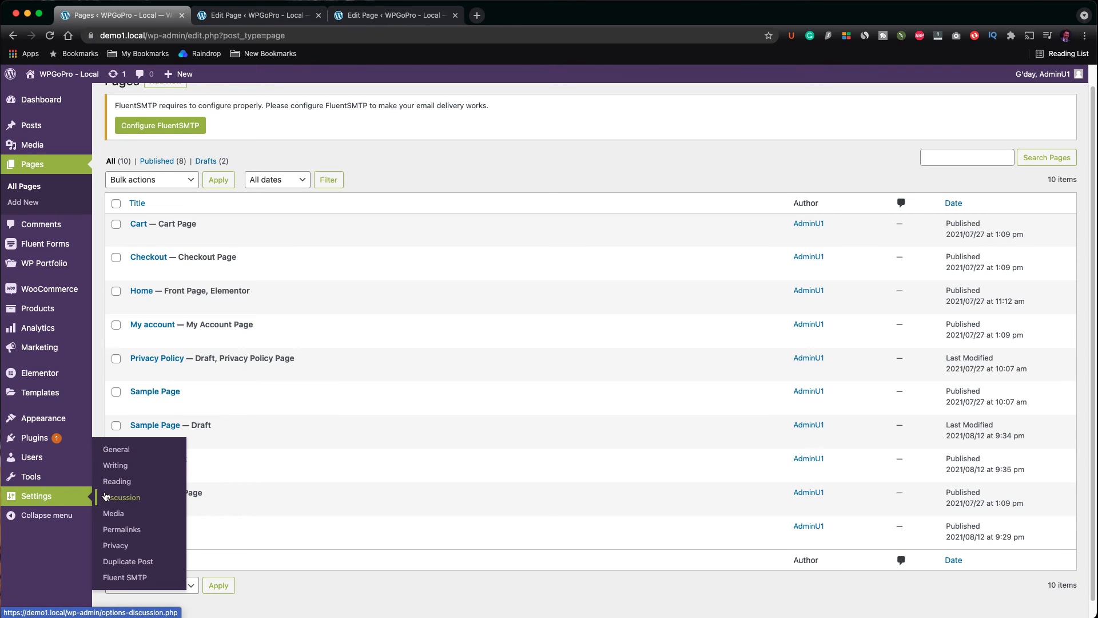
left_click(129, 562)
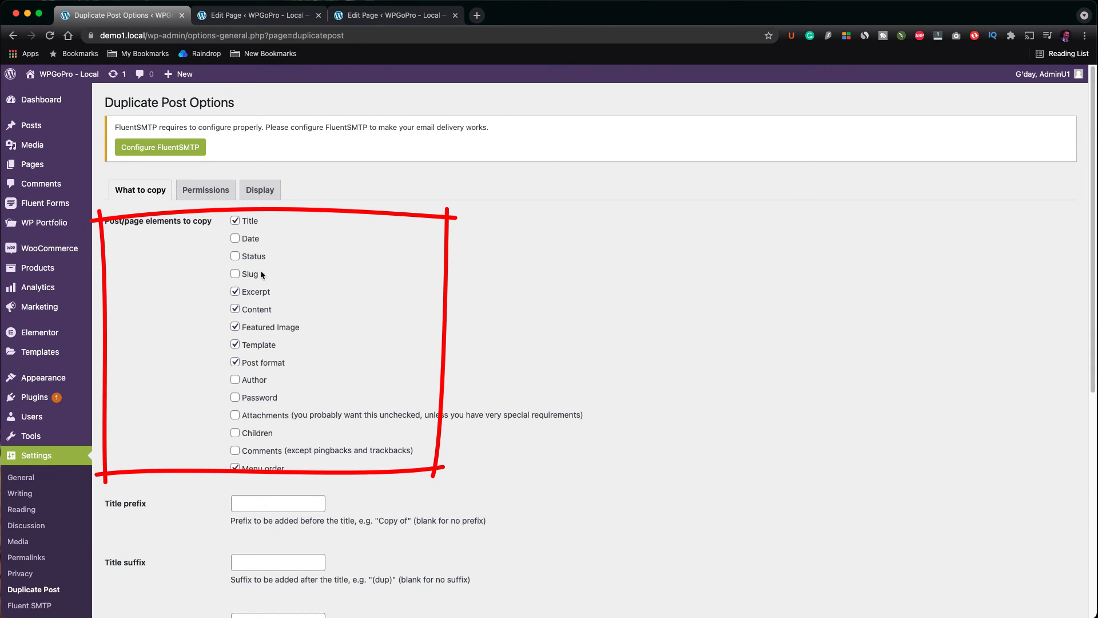
scroll(264, 380, "down", 1)
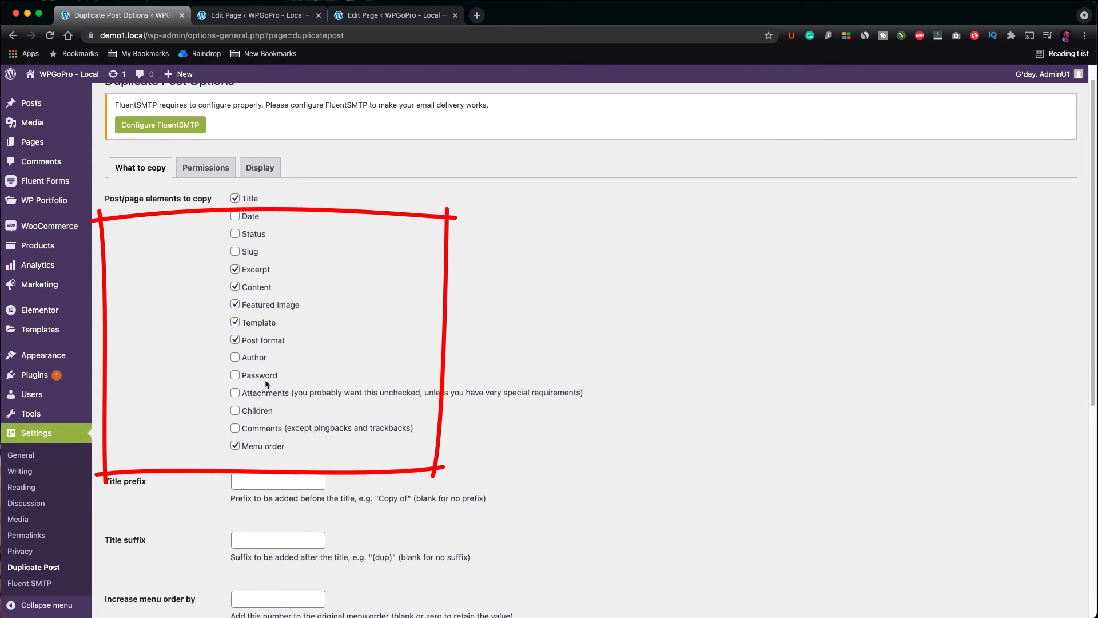
scroll(297, 350, "down", 3)
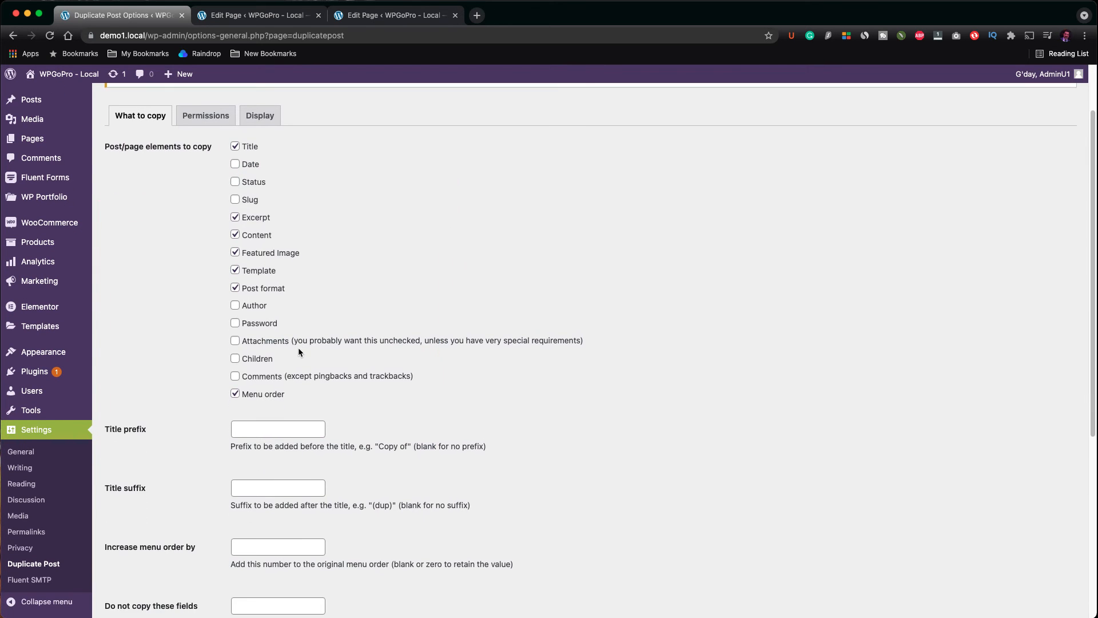
scroll(298, 350, "down", 6)
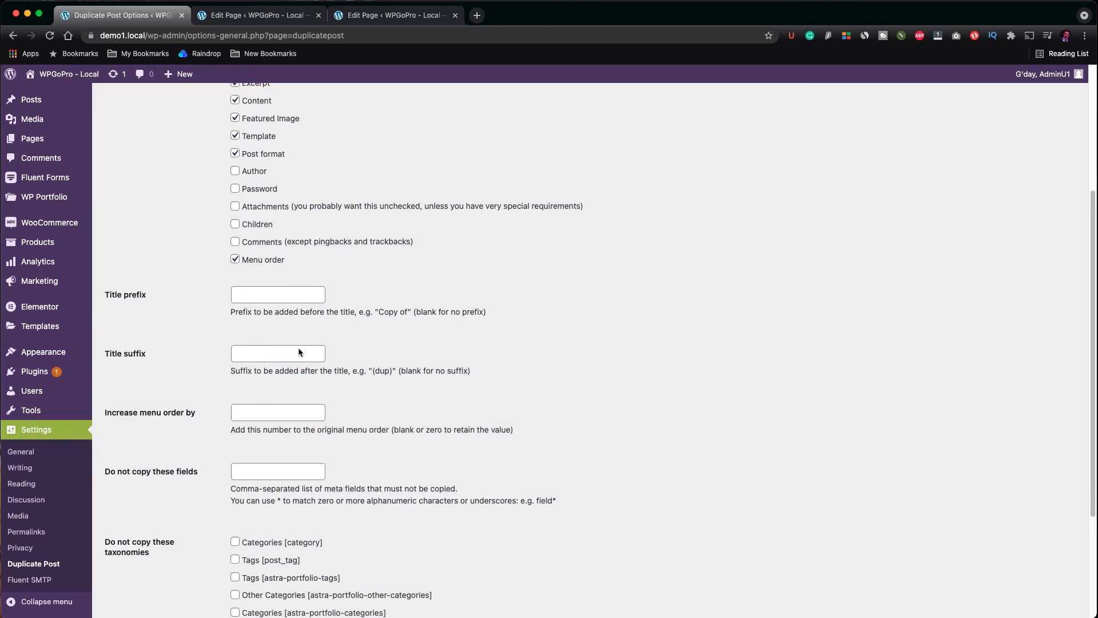
scroll(299, 348, "down", 3)
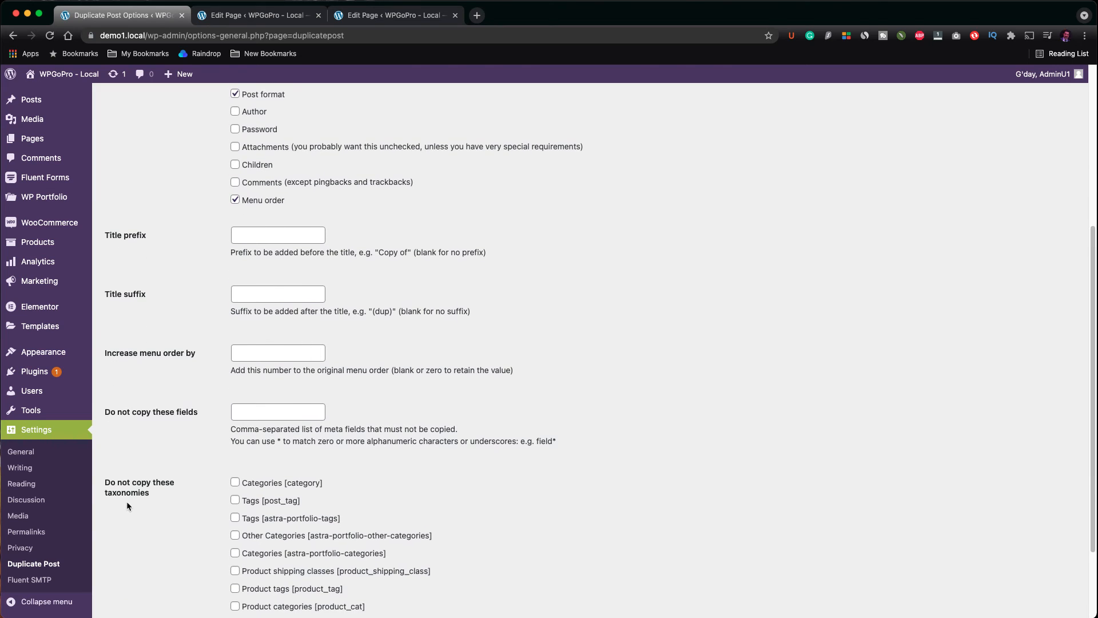
scroll(251, 492, "down", 3)
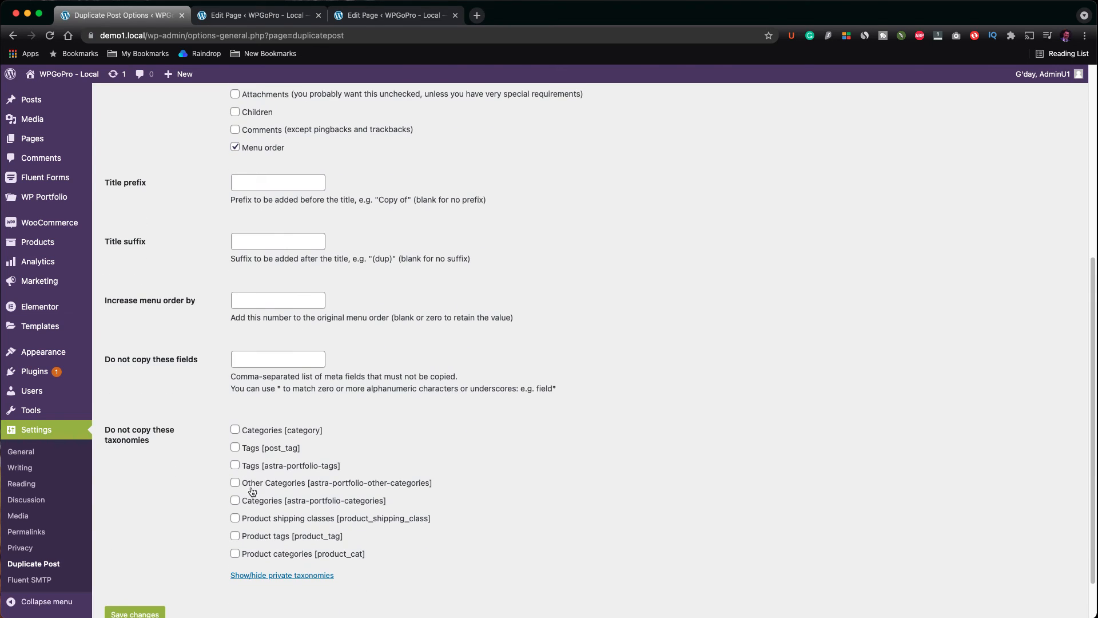
left_click(236, 447)
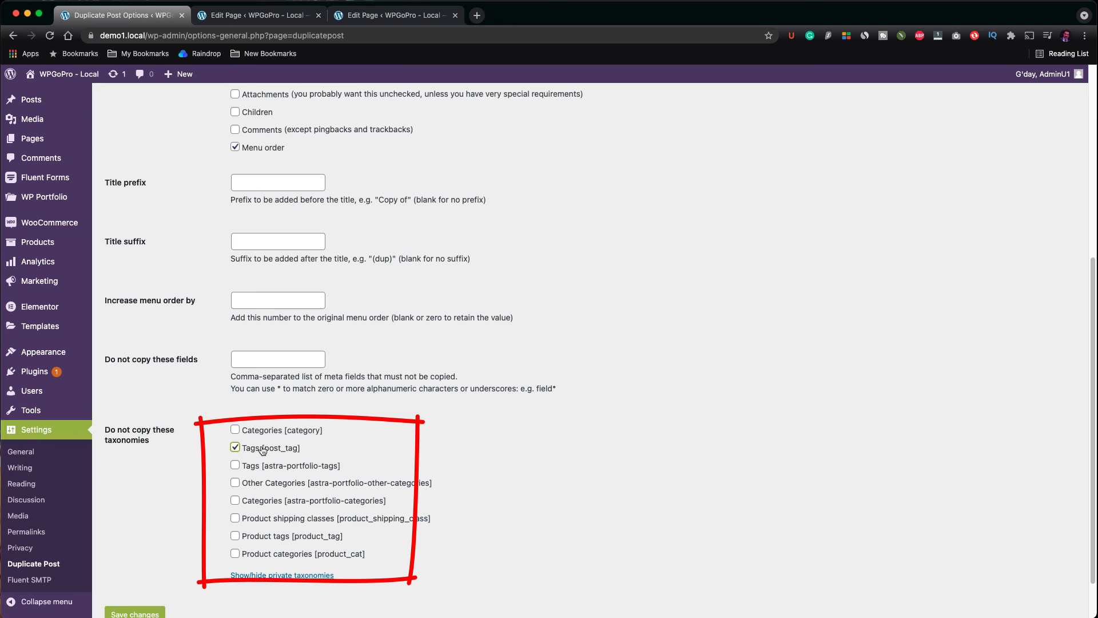
left_click(236, 449)
Step: Enable duplication for the Portfolio post type in the Duplicate Post permissions and save the changes
scroll(260, 472, "up", 6)
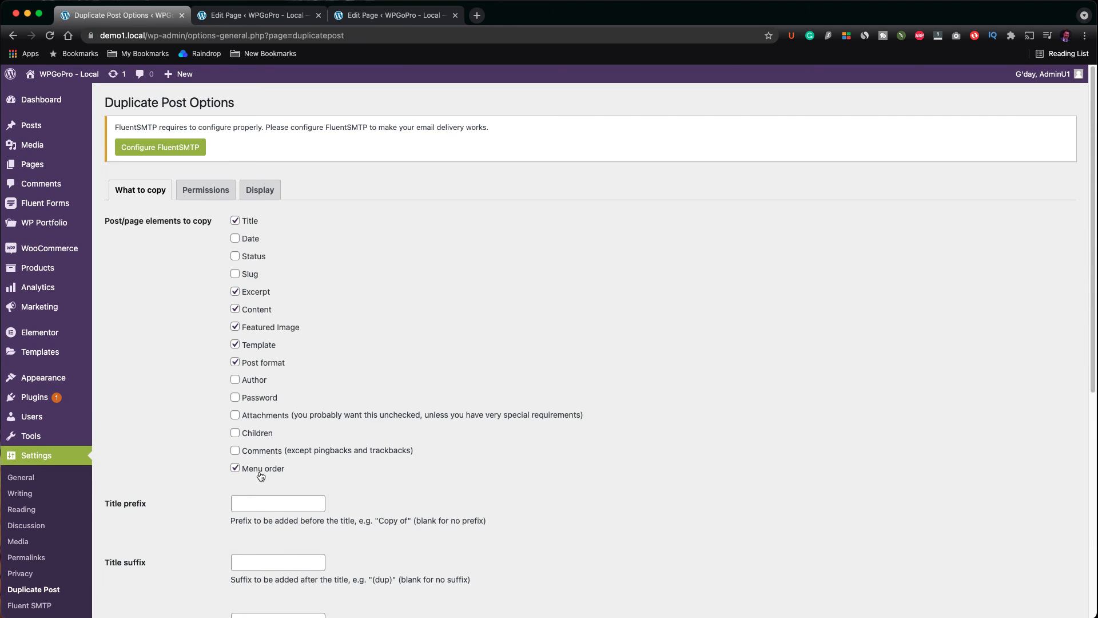
left_click(220, 196)
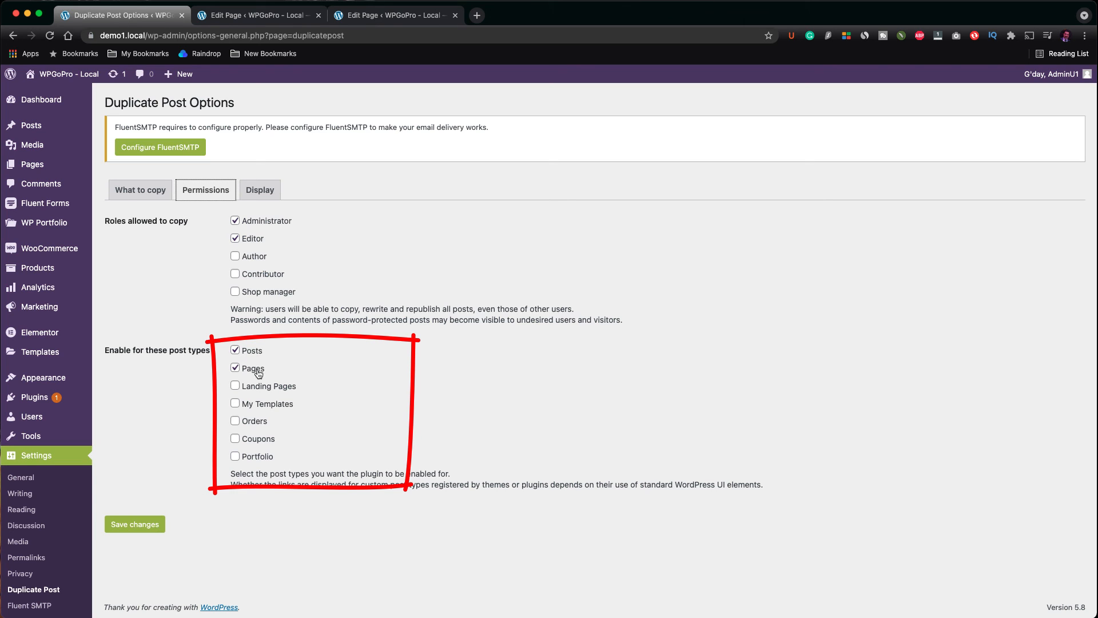
left_click(236, 404)
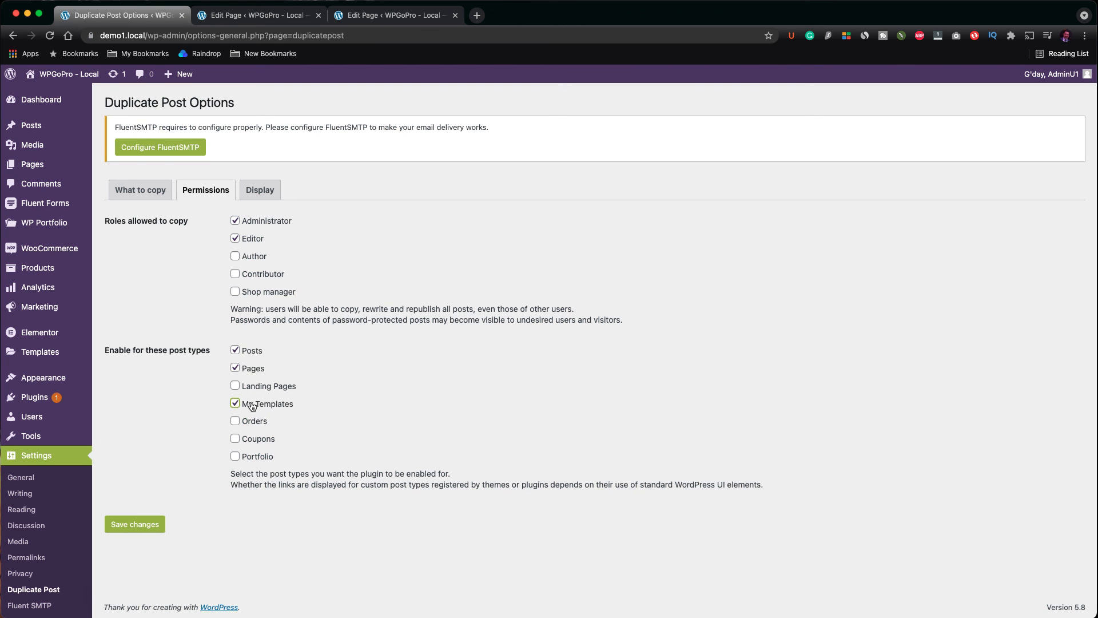
left_click(236, 404)
left_click(237, 421)
left_click(237, 439)
left_click(241, 423)
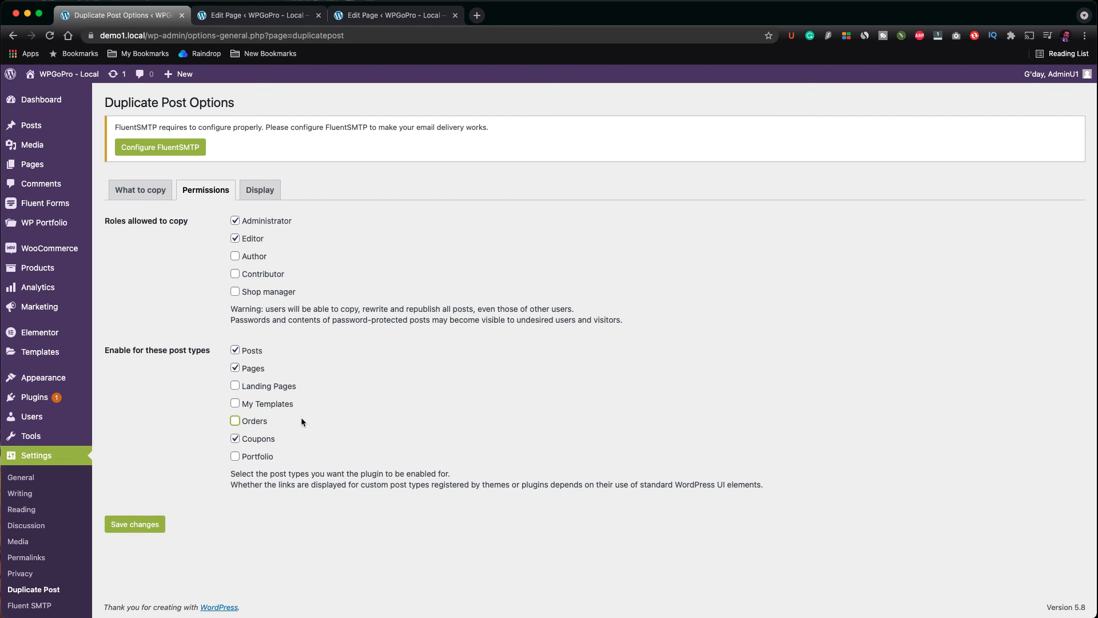
left_click(235, 440)
left_click(236, 456)
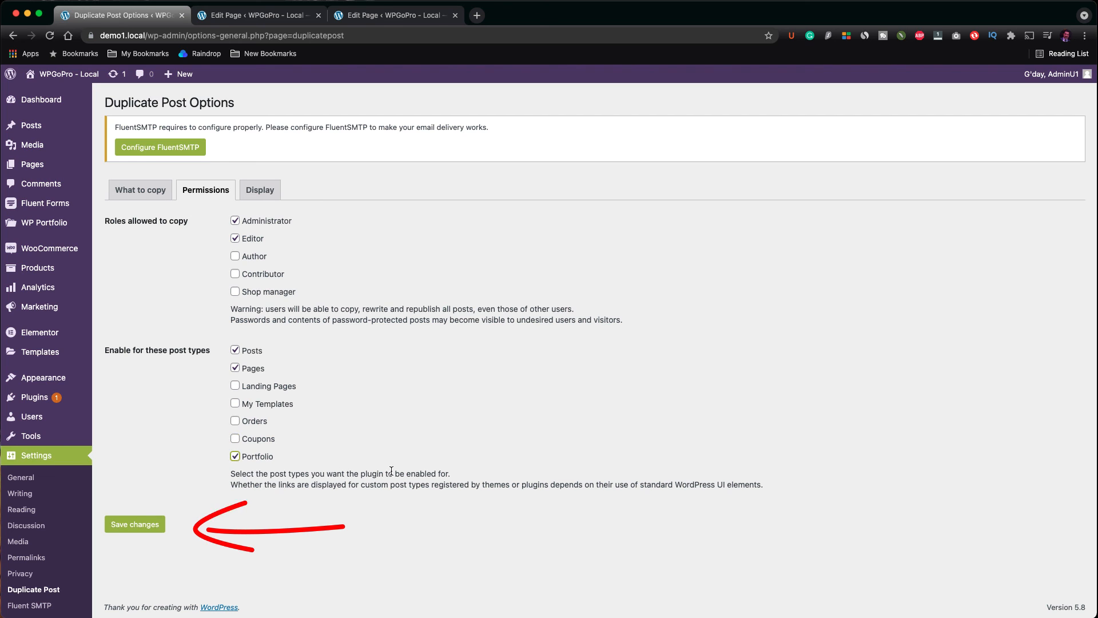
left_click(155, 524)
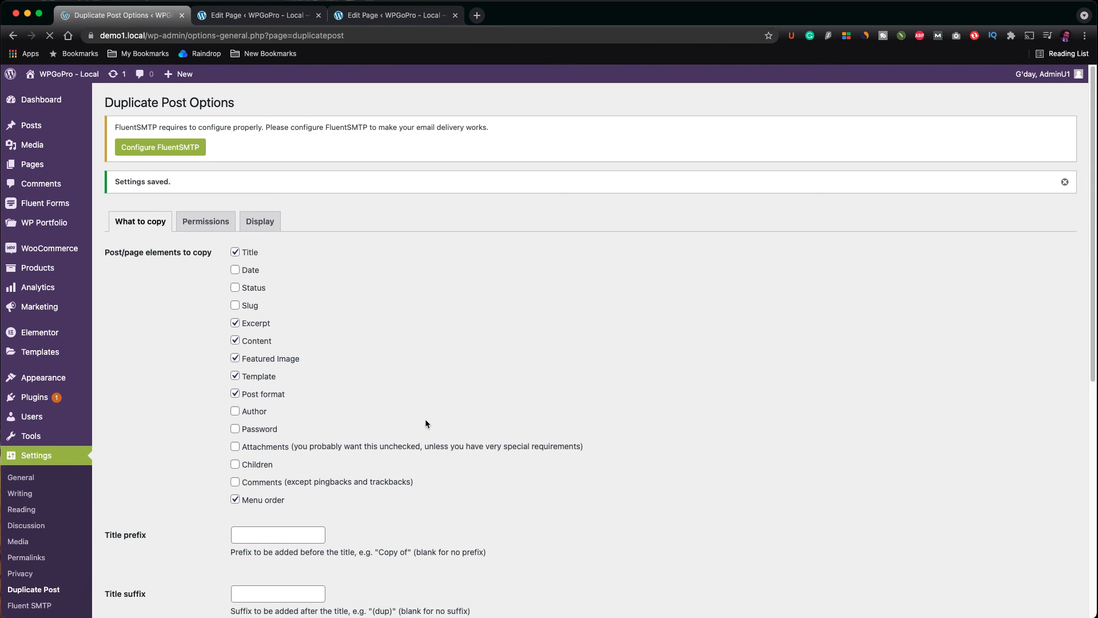
scroll(426, 424, "down", 1)
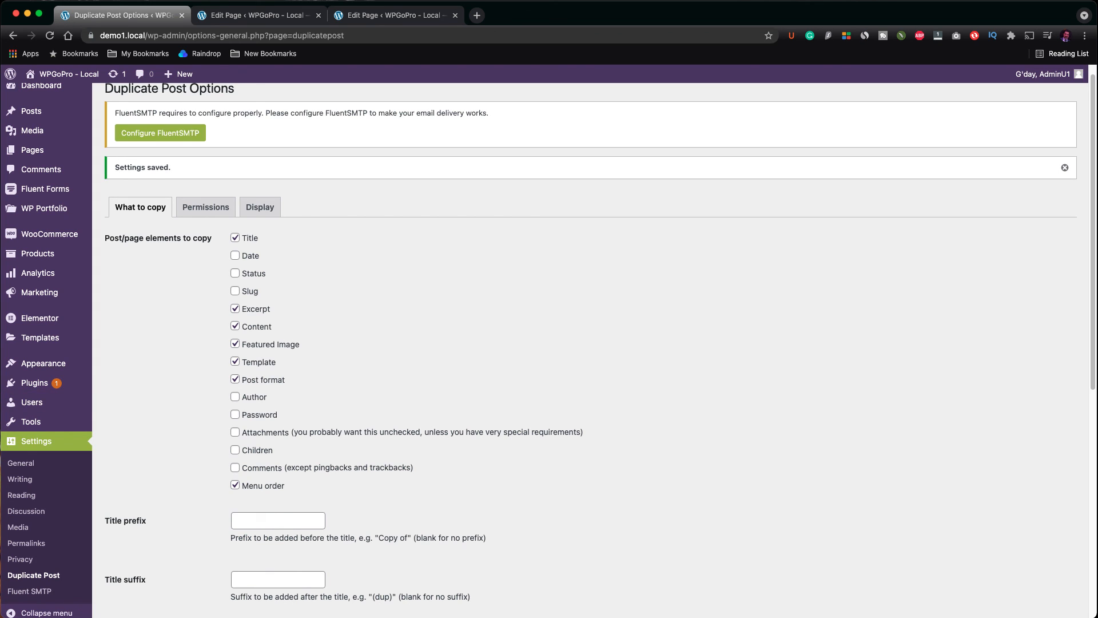